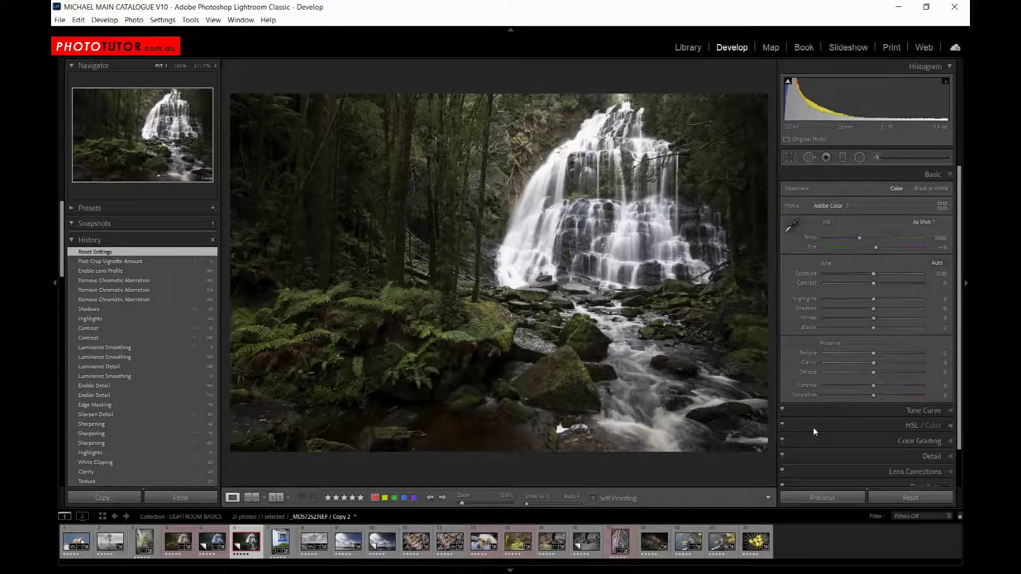
{"action": "left_click", "coordinate": [794, 157]}
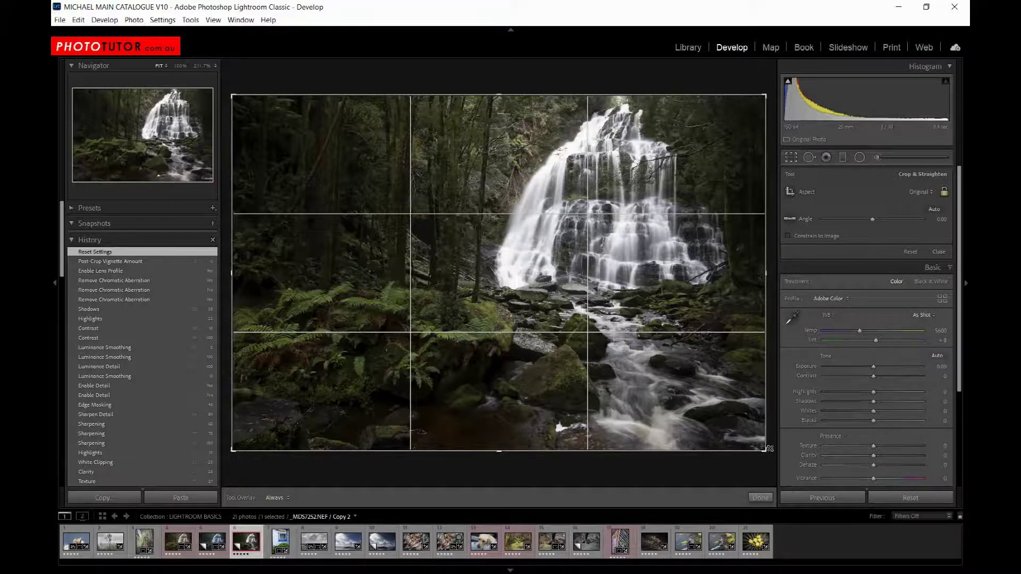
{"action": "left_click_drag", "start_coordinate": [766, 451], "coordinate": [723, 431]}
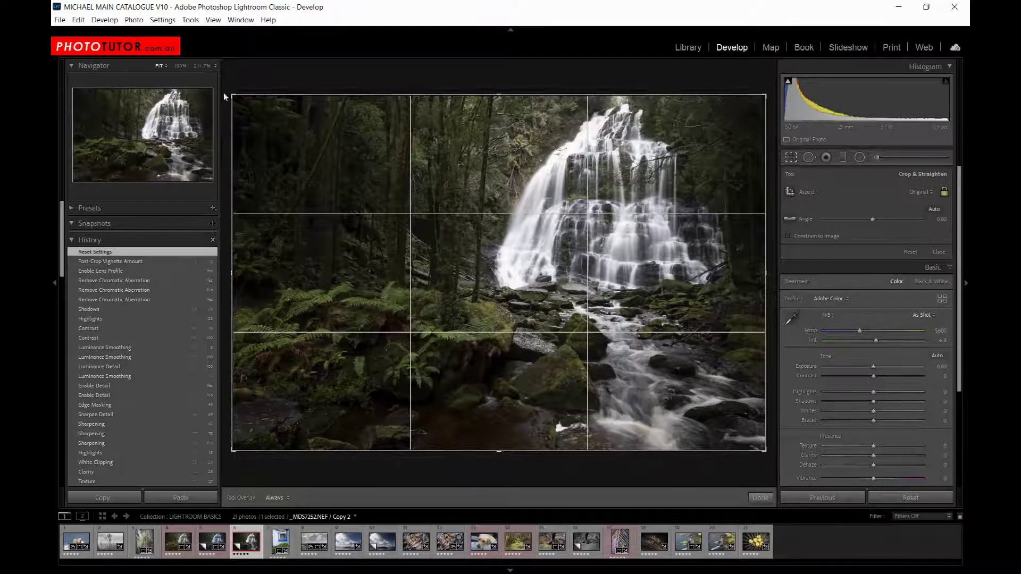
{"action": "left_click_drag", "start_coordinate": [232, 95], "coordinate": [232, 85]}
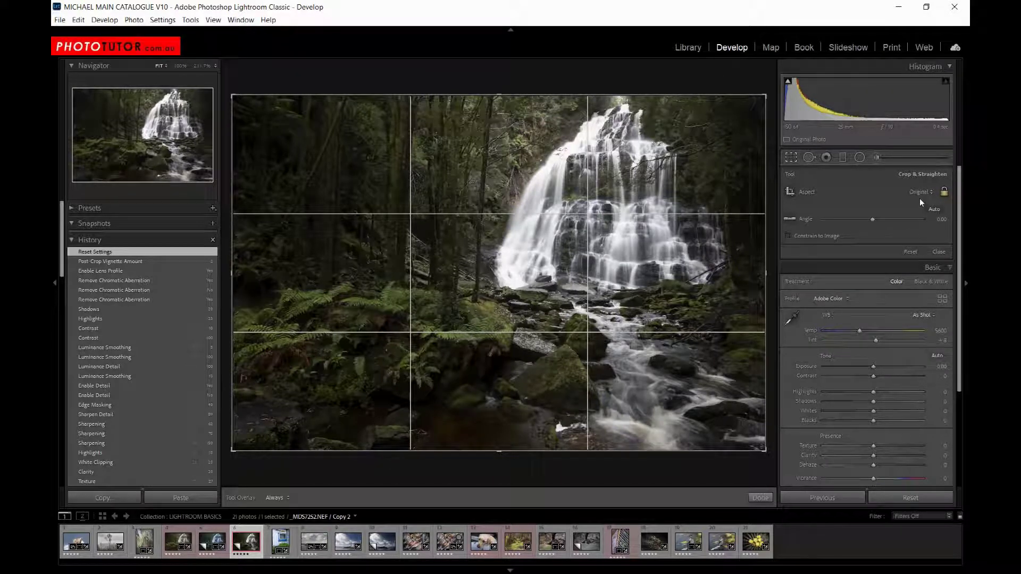
{"action": "left_click", "coordinate": [792, 158]}
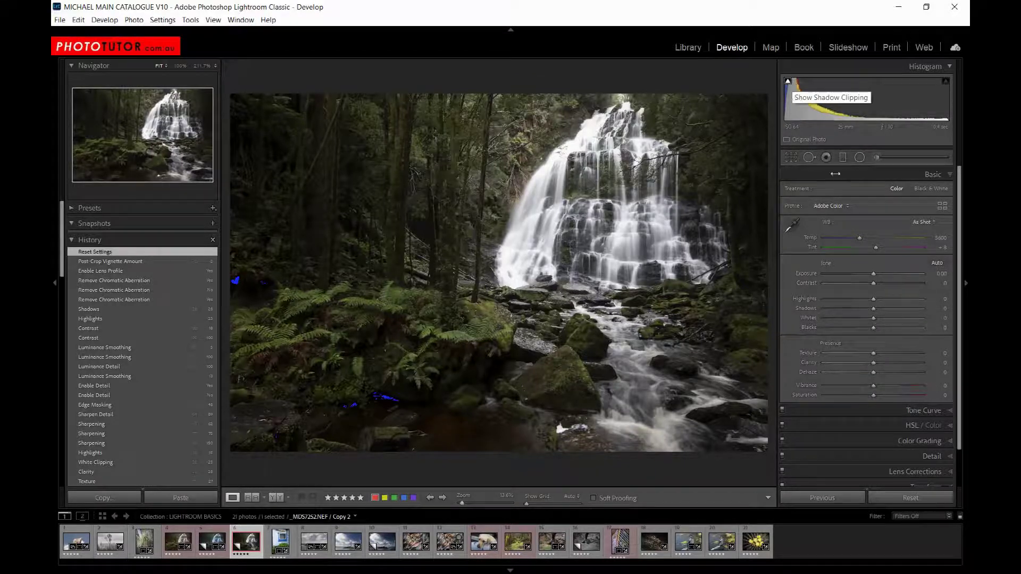
- Set Blacks to +18 and Whites to +13, judging each with its clipping preview
{"action": "key", "text": "alt"}
{"action": "left_click", "coordinate": [872, 328], "text": "alt"}
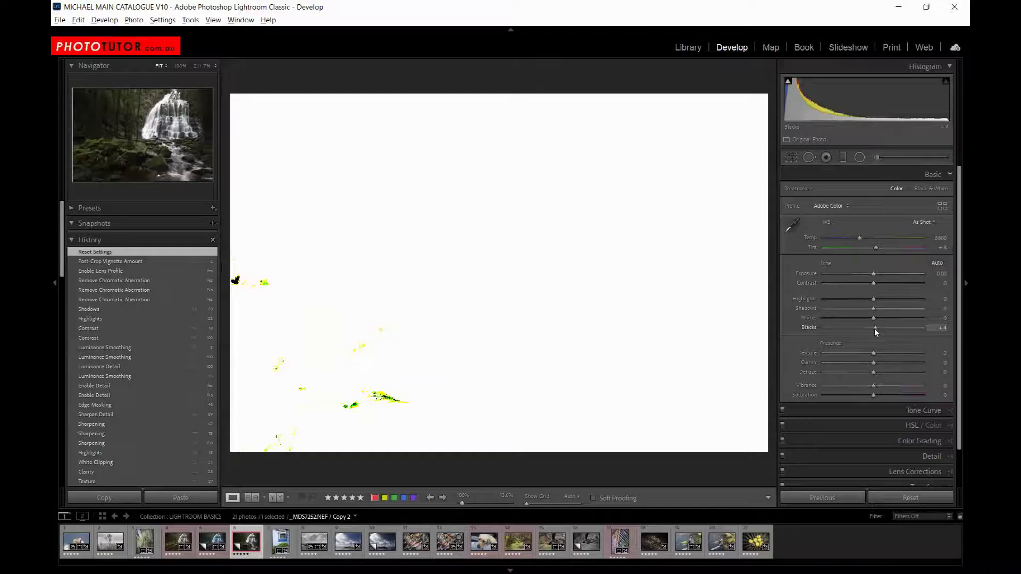
{"action": "left_click_drag", "start_coordinate": [877, 331], "coordinate": [879, 331]}
{"action": "left_click_drag", "start_coordinate": [879, 331], "coordinate": [883, 330]}
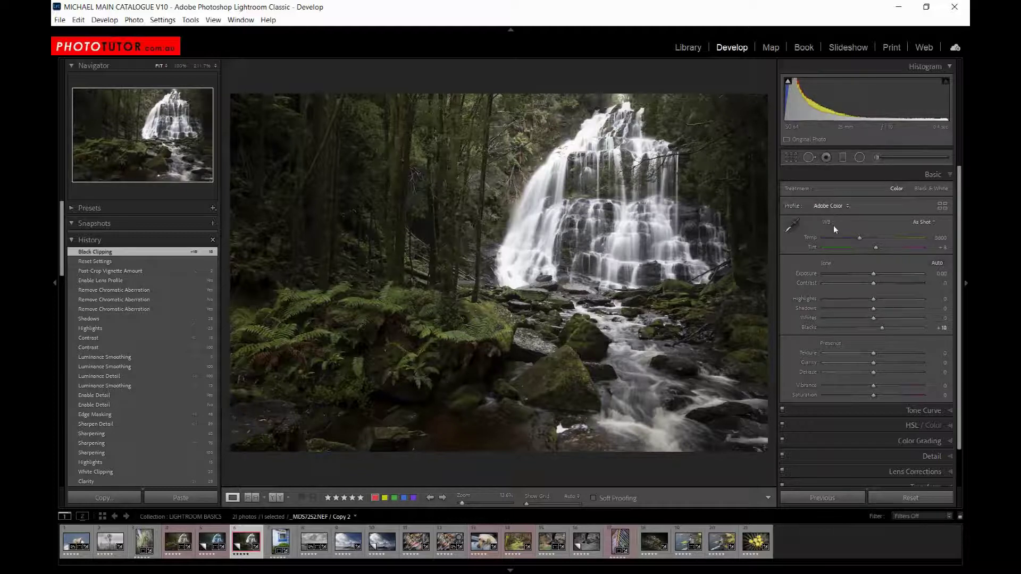
{"action": "key", "text": "alt"}
{"action": "mouse_move", "coordinate": [874, 321]}
{"action": "left_mouse_down"}
{"action": "mouse_move", "coordinate": [899, 318]}
{"action": "mouse_move", "coordinate": [879, 336]}
{"action": "left_mouse_up"}
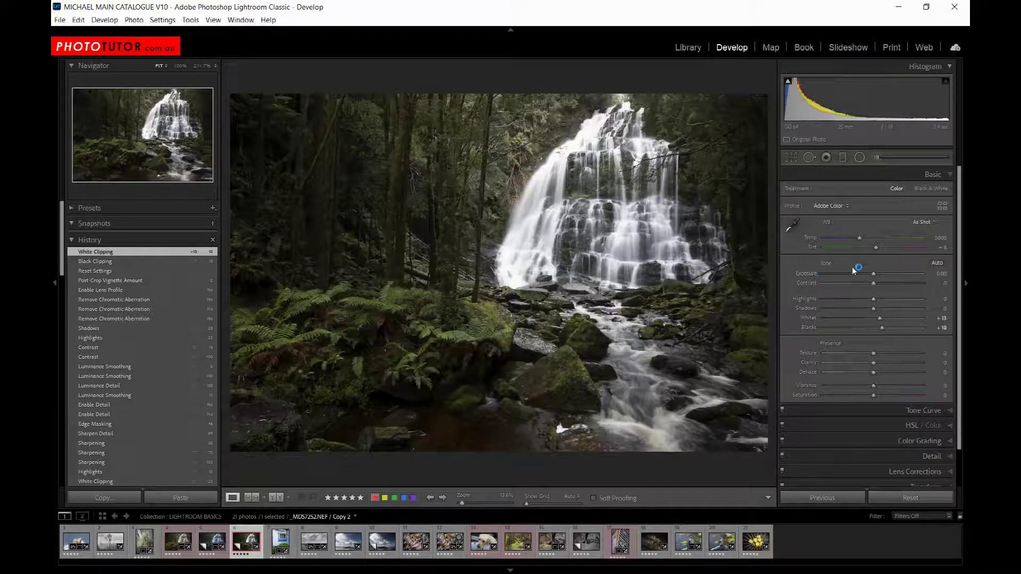
- Brighten the waterfall photo by setting Exposure to +0.89
{"action": "left_click", "coordinate": [874, 274]}
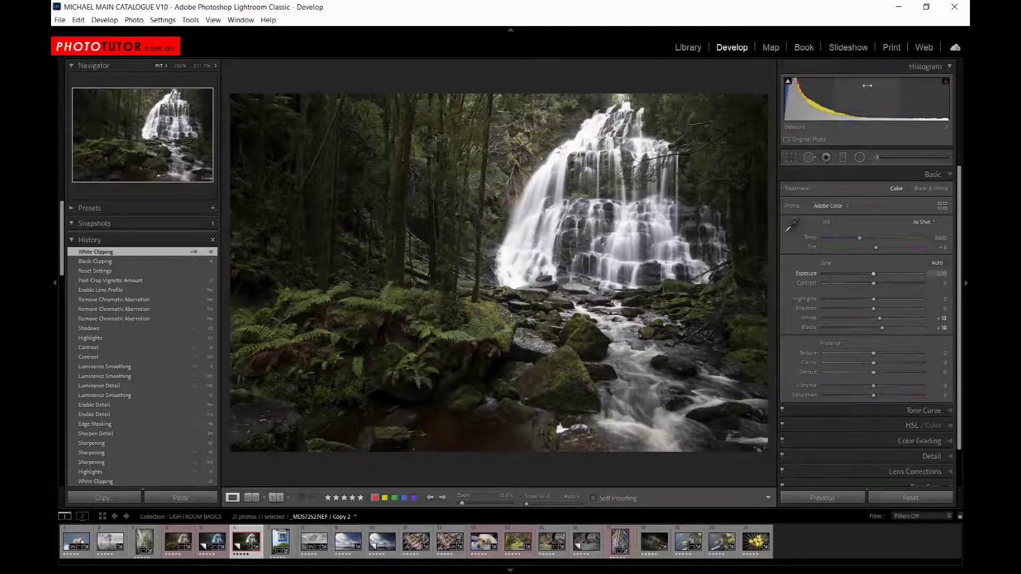
{"action": "left_click", "coordinate": [873, 272]}
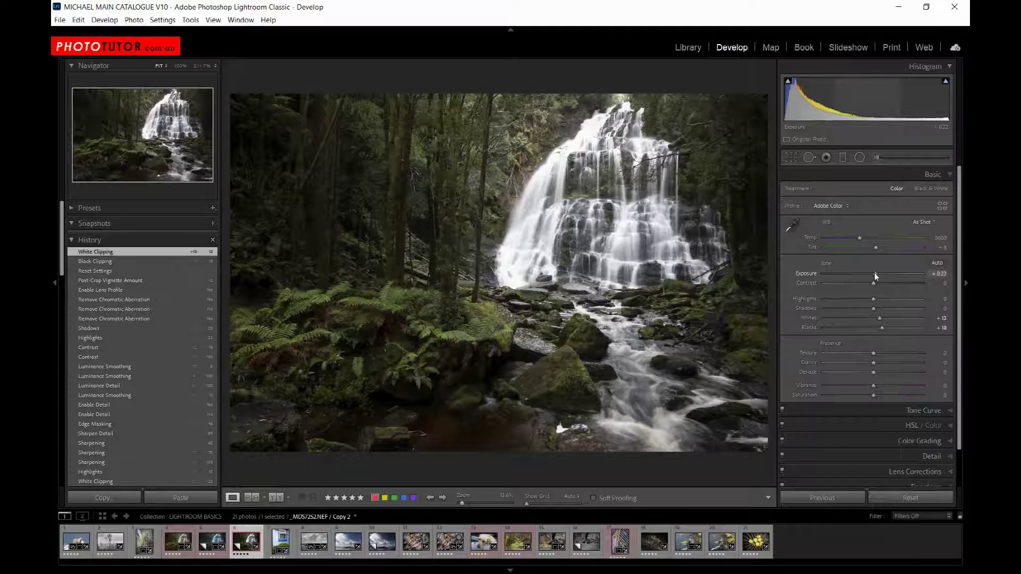
{"action": "mouse_move", "coordinate": [875, 273]}
{"action": "left_mouse_down"}
{"action": "mouse_move", "coordinate": [881, 285]}
{"action": "mouse_move", "coordinate": [904, 276]}
{"action": "mouse_move", "coordinate": [822, 287]}
{"action": "mouse_move", "coordinate": [853, 273]}
{"action": "mouse_move", "coordinate": [879, 272]}
{"action": "mouse_move", "coordinate": [876, 282]}
{"action": "left_mouse_up"}
{"action": "left_click_drag", "start_coordinate": [875, 275], "coordinate": [881, 271]}
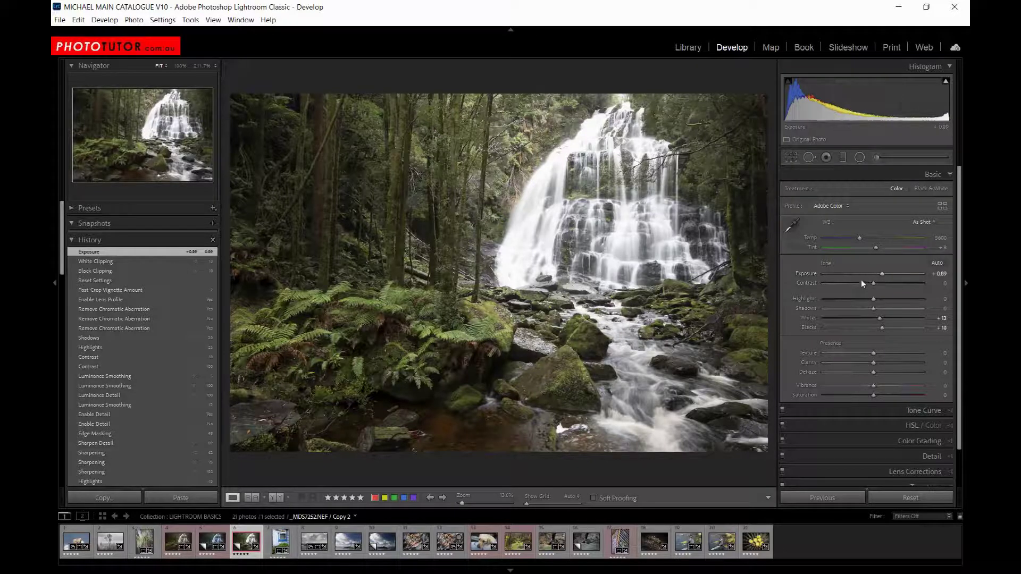
- Recover the bright water by setting Whites to -7 and Highlights to -11
{"action": "mouse_move", "coordinate": [947, 82]}
{"action": "mouse_move", "coordinate": [878, 320]}
{"action": "left_mouse_down"}
{"action": "mouse_move", "coordinate": [853, 322]}
{"action": "mouse_move", "coordinate": [876, 324]}
{"action": "left_mouse_up"}
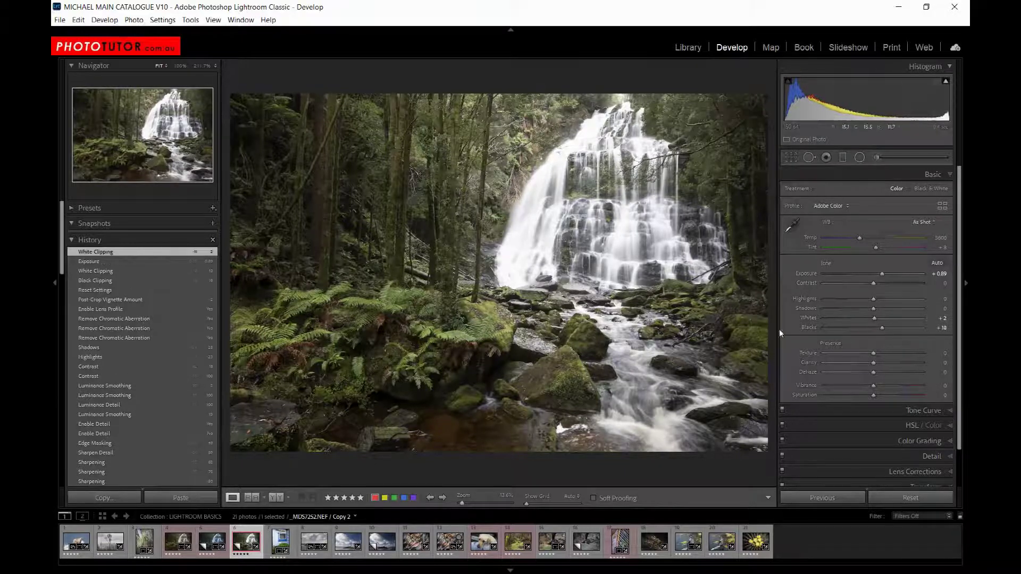
{"action": "left_click", "coordinate": [875, 319], "text": "alt"}
{"action": "left_click_drag", "start_coordinate": [874, 319], "coordinate": [867, 304]}
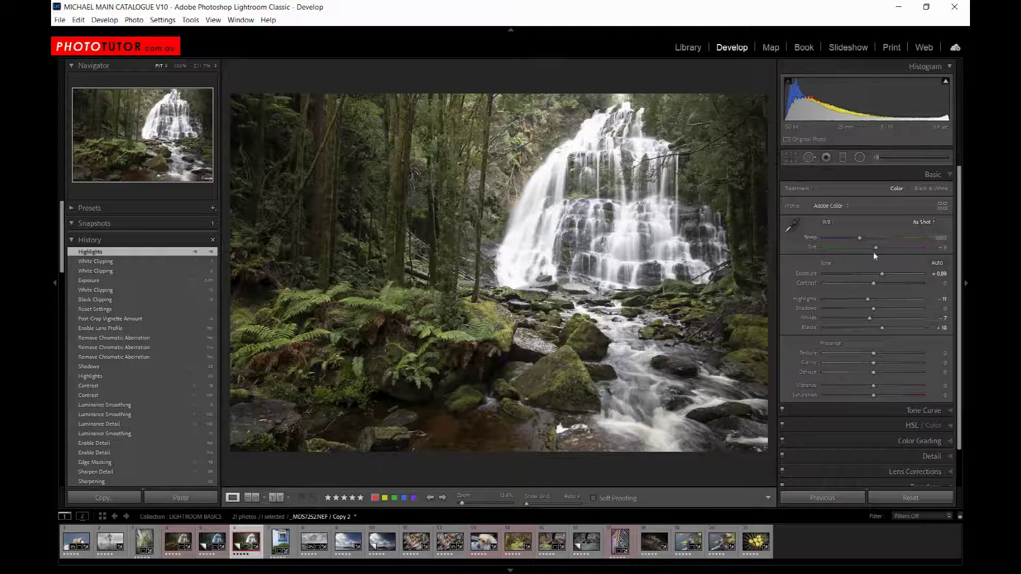
- Set a custom white balance by sampling a neutral spot in the waterfall, comparing it with the Cloudy preset
{"action": "left_click", "coordinate": [790, 227]}
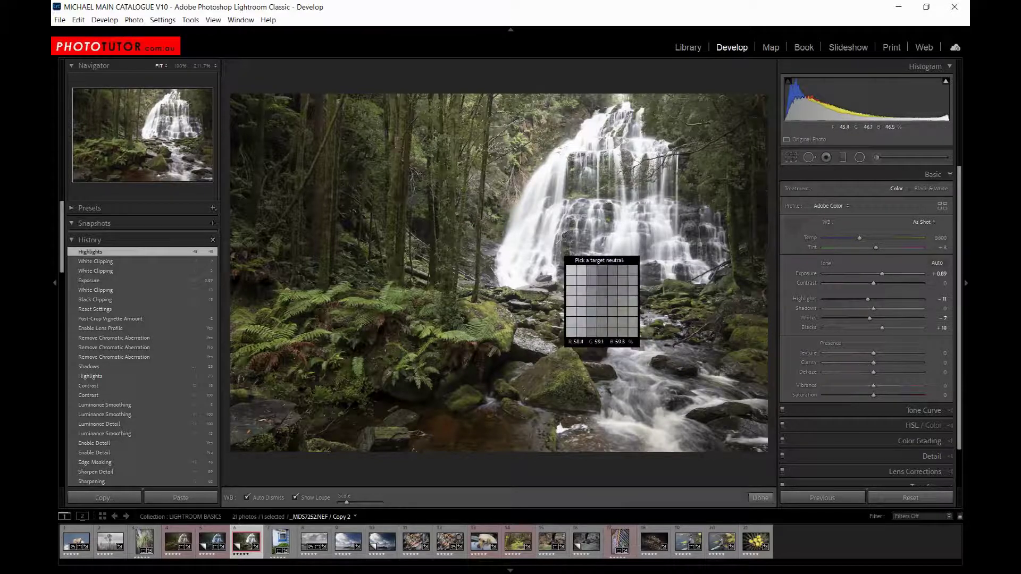
{"action": "left_click", "coordinate": [555, 214]}
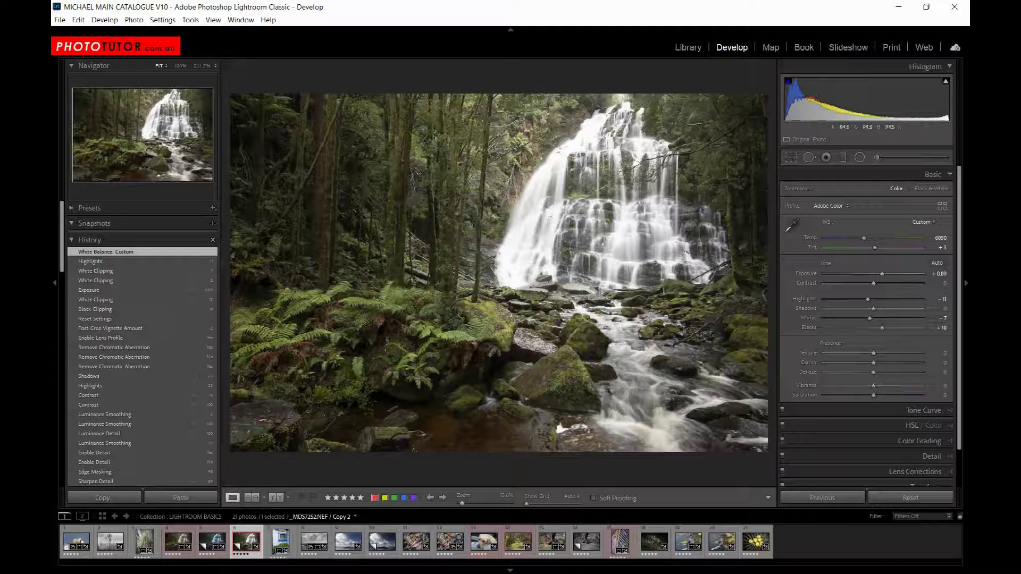
{"action": "left_click", "coordinate": [925, 221]}
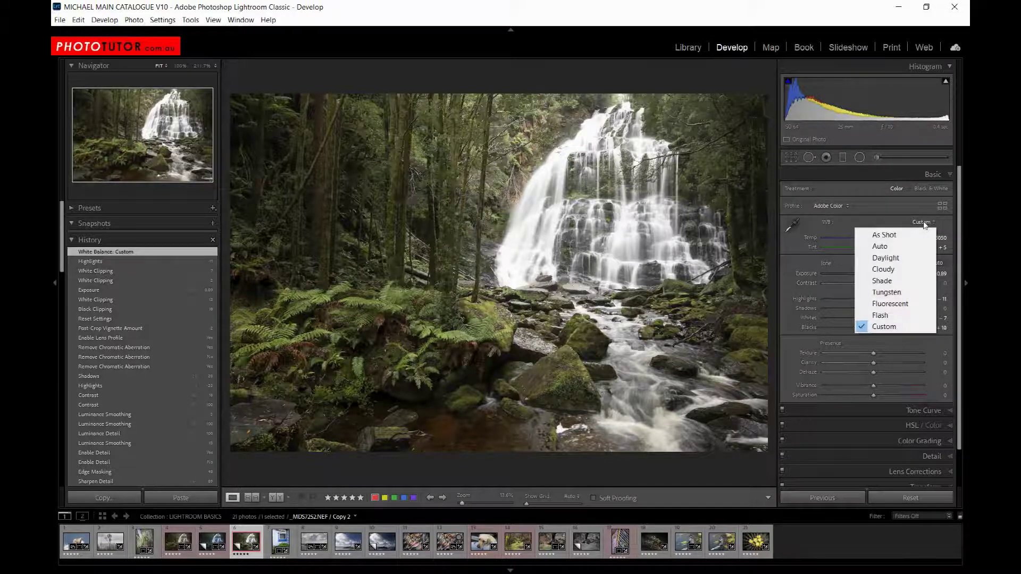
{"action": "left_click", "coordinate": [897, 270]}
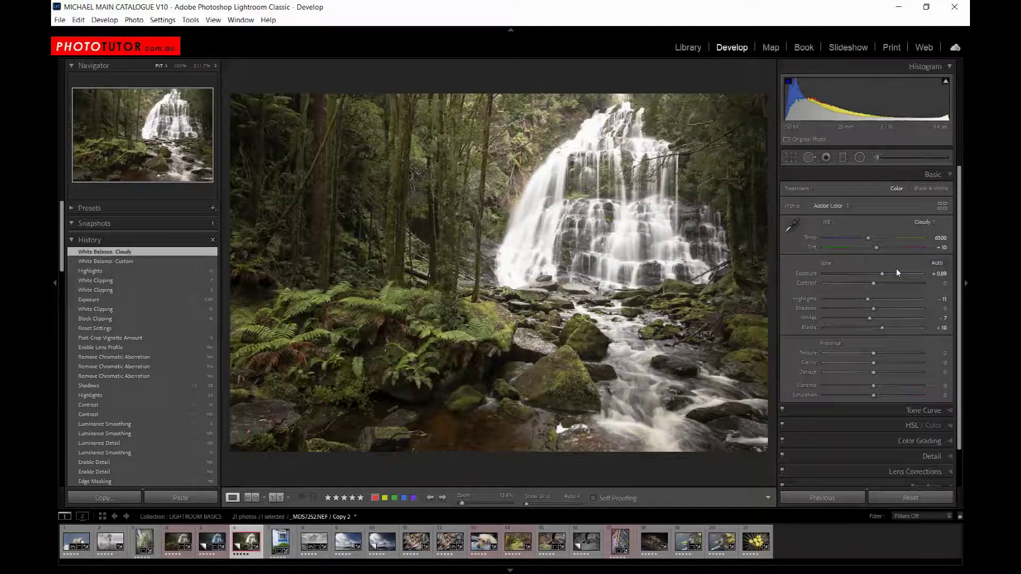
{"action": "left_click", "coordinate": [793, 226]}
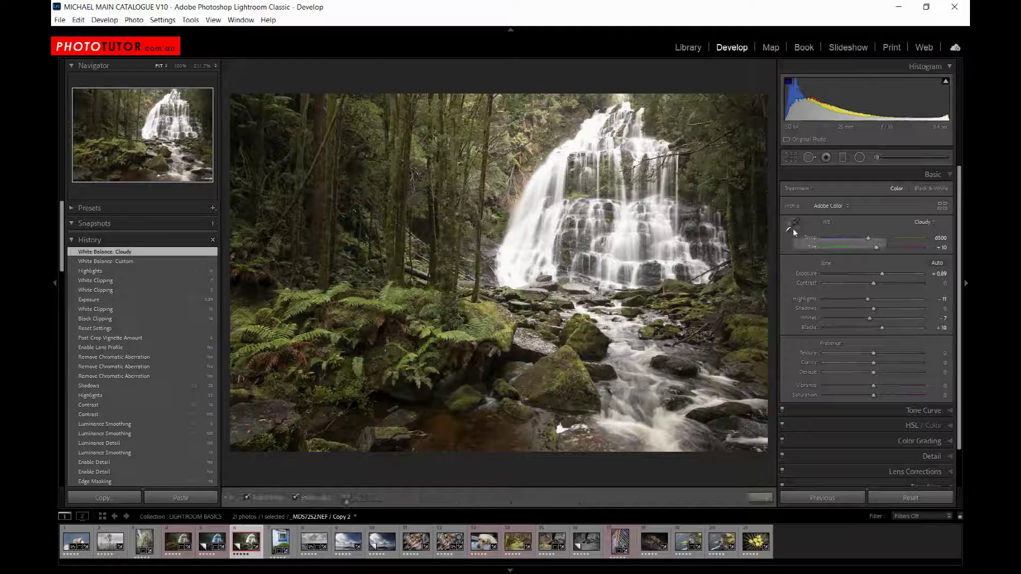
{"action": "left_click", "coordinate": [555, 211]}
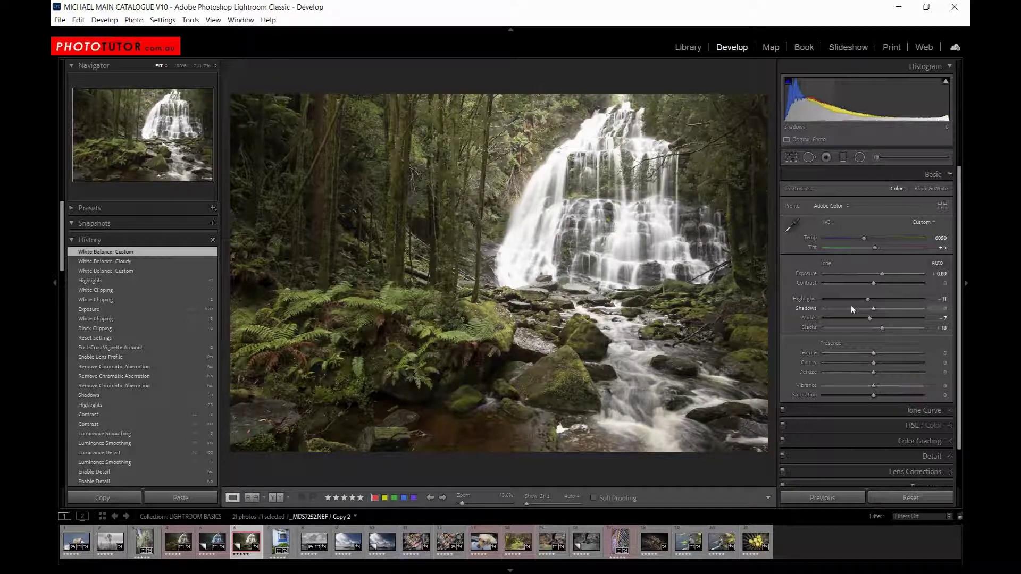
- Test Vibrance at +100 and settle on a Vibrance of +18
{"action": "scroll", "coordinate": [851, 308], "scroll_direction": "up", "scroll_amount": 3}
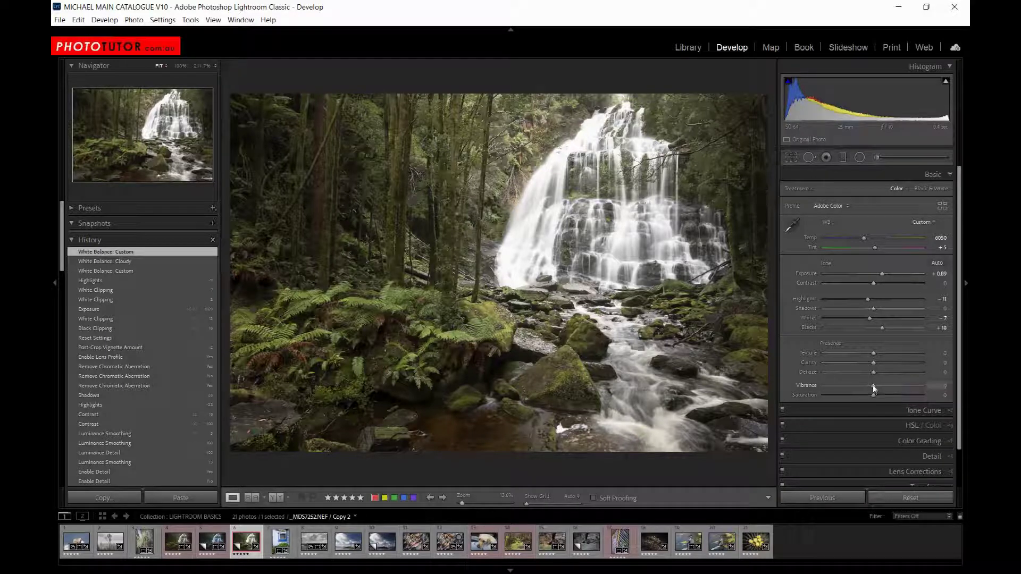
{"action": "left_click_drag", "start_coordinate": [885, 386], "coordinate": [924, 388]}
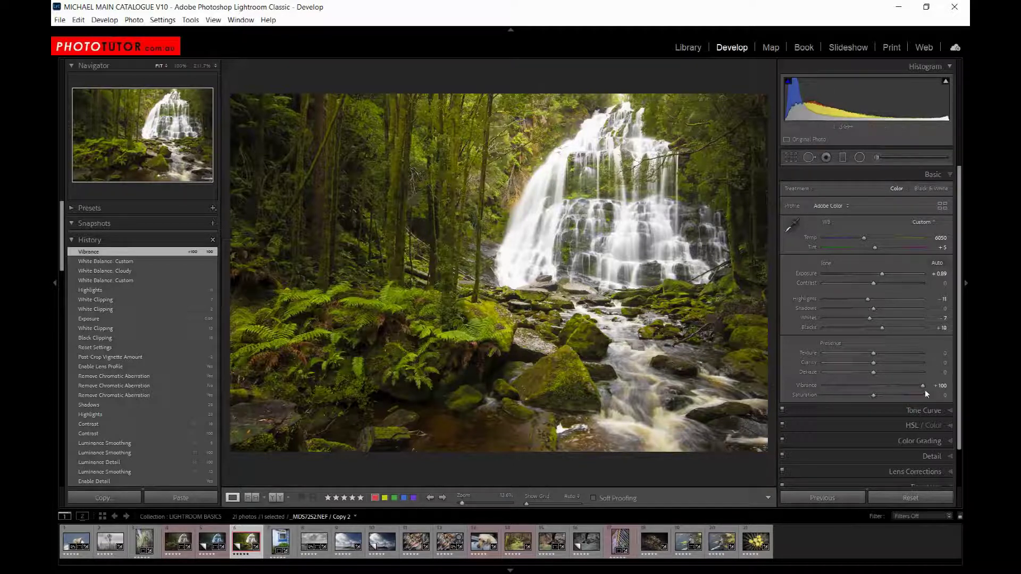
{"action": "left_click_drag", "start_coordinate": [924, 387], "coordinate": [880, 388]}
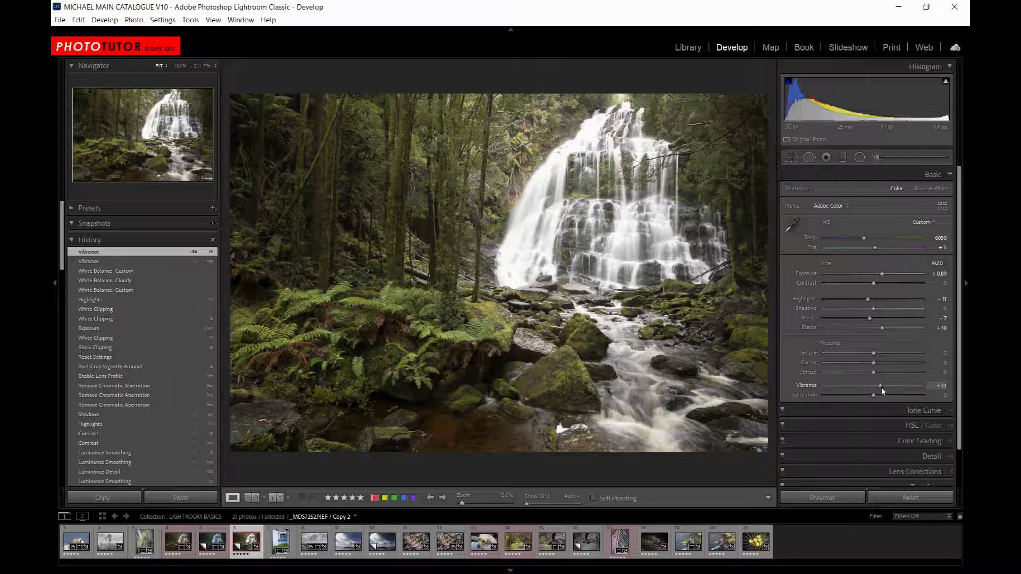
{"action": "left_click_drag", "start_coordinate": [882, 387], "coordinate": [887, 385]}
{"action": "left_click", "coordinate": [882, 388]}
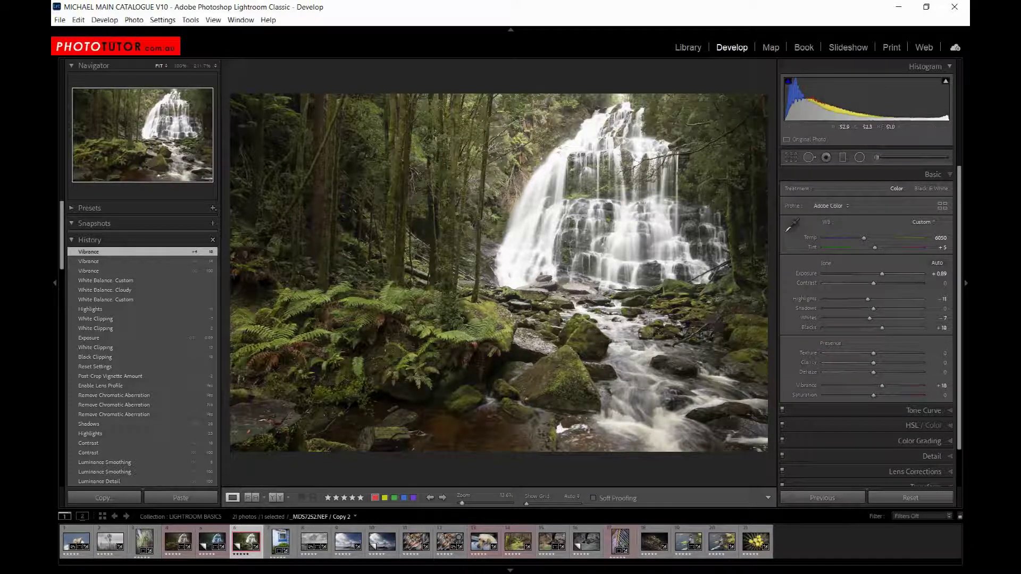
- Try Texture at +100 and inspect its effect on the rocks and waterfall at 100% zoom
{"action": "left_click", "coordinate": [490, 331]}
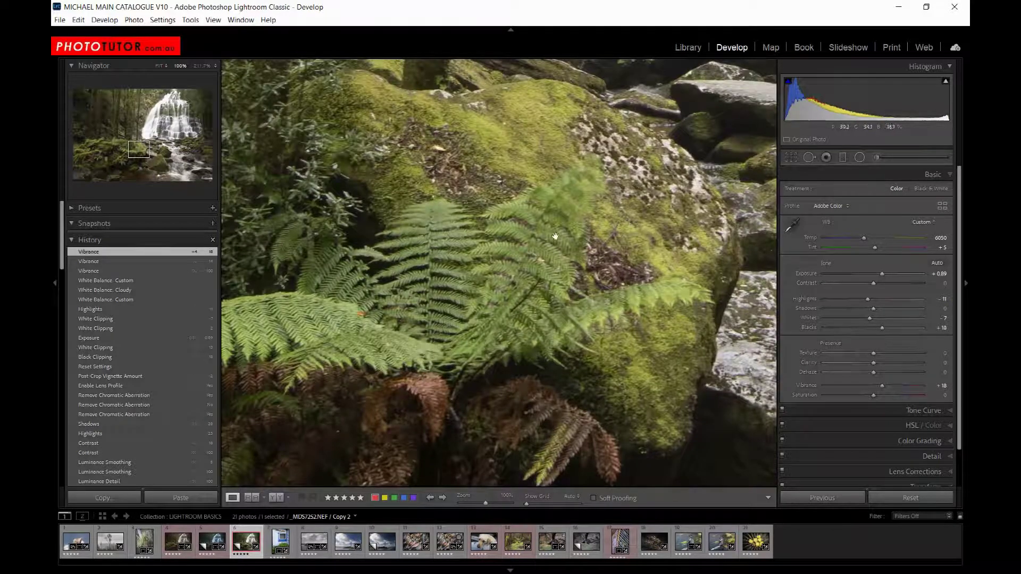
{"action": "mouse_move", "coordinate": [459, 317]}
{"action": "left_mouse_down"}
{"action": "mouse_move", "coordinate": [619, 271]}
{"action": "mouse_move", "coordinate": [351, 284]}
{"action": "left_mouse_up"}
{"action": "left_click_drag", "start_coordinate": [545, 264], "coordinate": [394, 314]}
{"action": "mouse_move", "coordinate": [633, 229]}
{"action": "left_mouse_down"}
{"action": "mouse_move", "coordinate": [494, 264]}
{"action": "mouse_move", "coordinate": [463, 410]}
{"action": "left_mouse_up"}
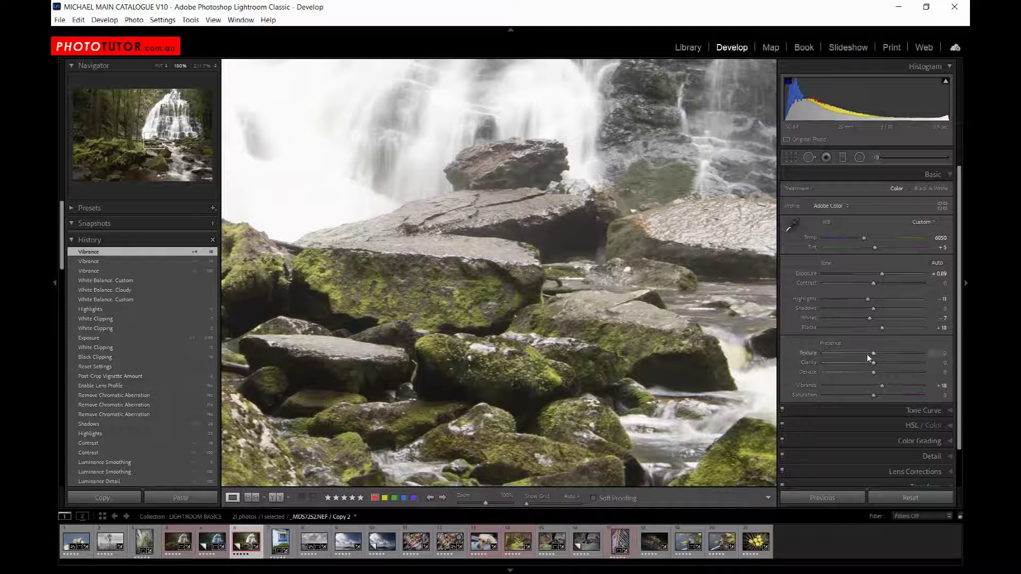
{"action": "left_click_drag", "start_coordinate": [878, 353], "coordinate": [939, 354]}
{"action": "left_click_drag", "start_coordinate": [426, 166], "coordinate": [453, 324]}
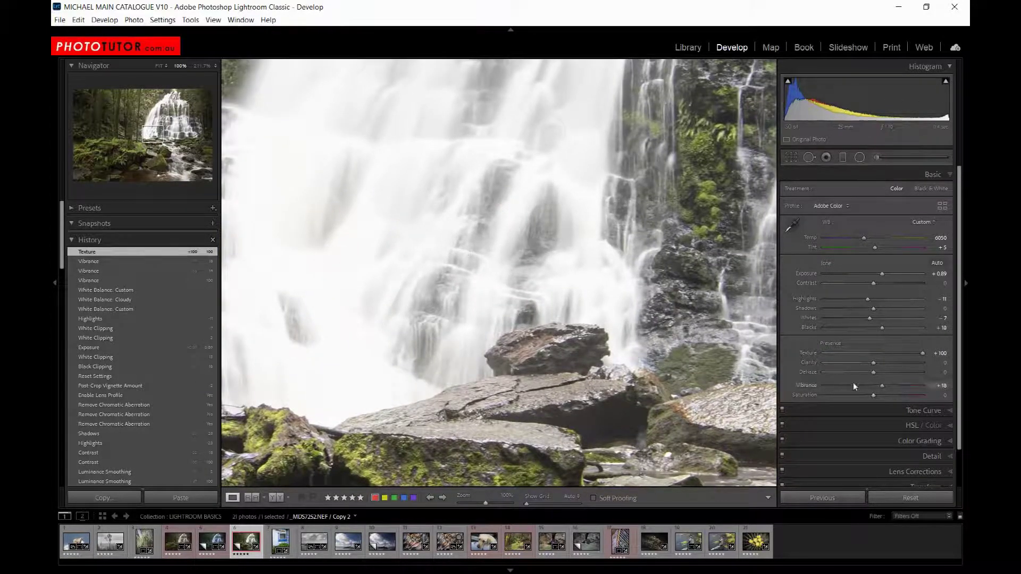
- Compare Texture near zero with +100 on the zoomed-in waterfall, and settle on a Texture of +10
{"action": "left_click_drag", "start_coordinate": [880, 356], "coordinate": [874, 359]}
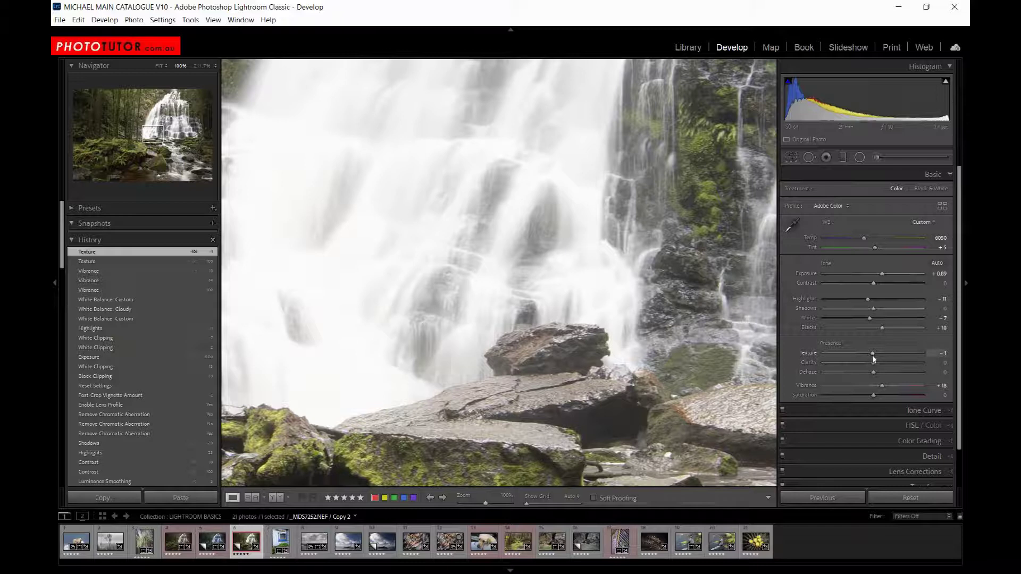
{"action": "left_click_drag", "start_coordinate": [874, 352], "coordinate": [911, 351]}
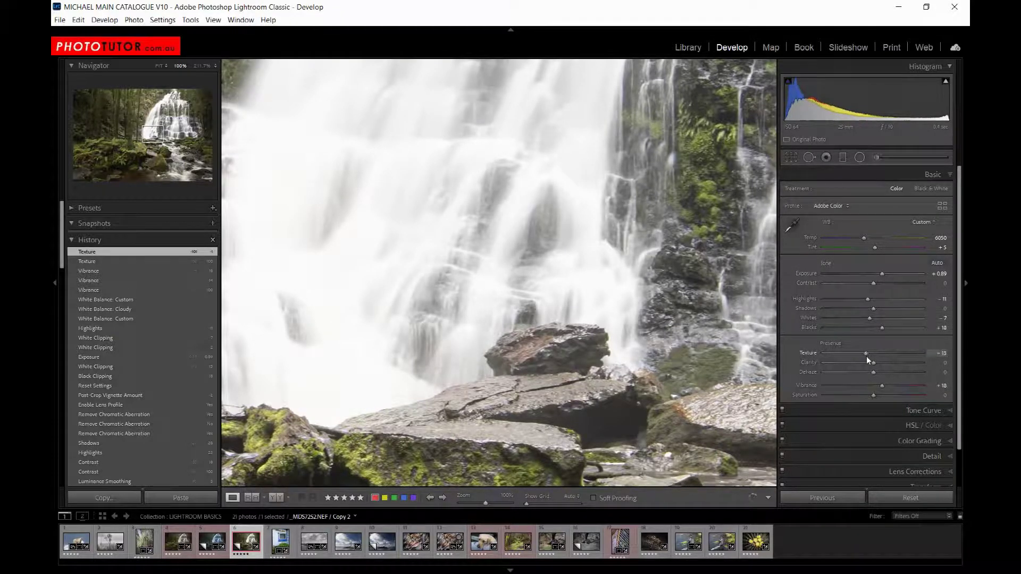
{"action": "left_click_drag", "start_coordinate": [871, 355], "coordinate": [937, 358]}
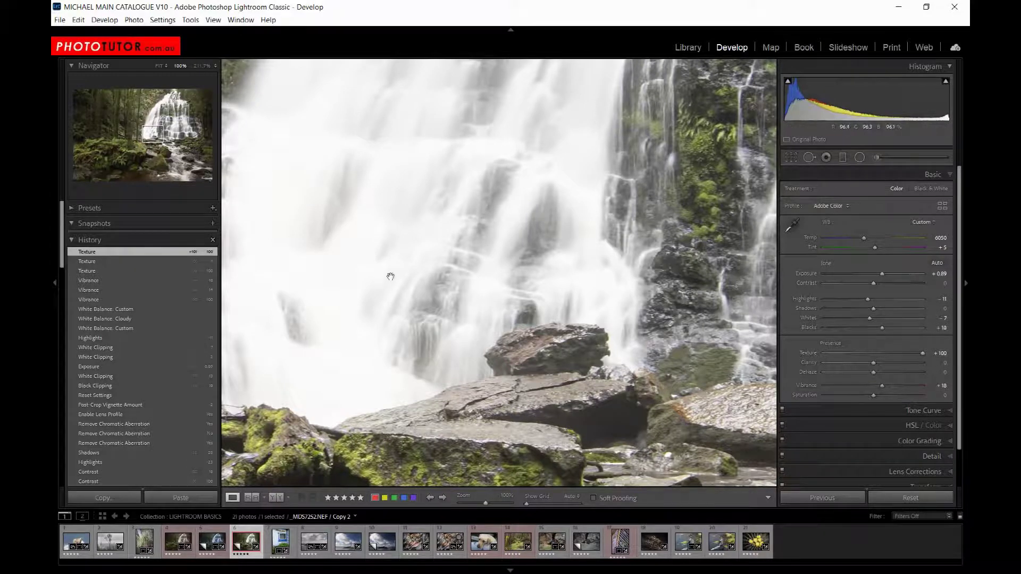
{"action": "double_click", "coordinate": [808, 352]}
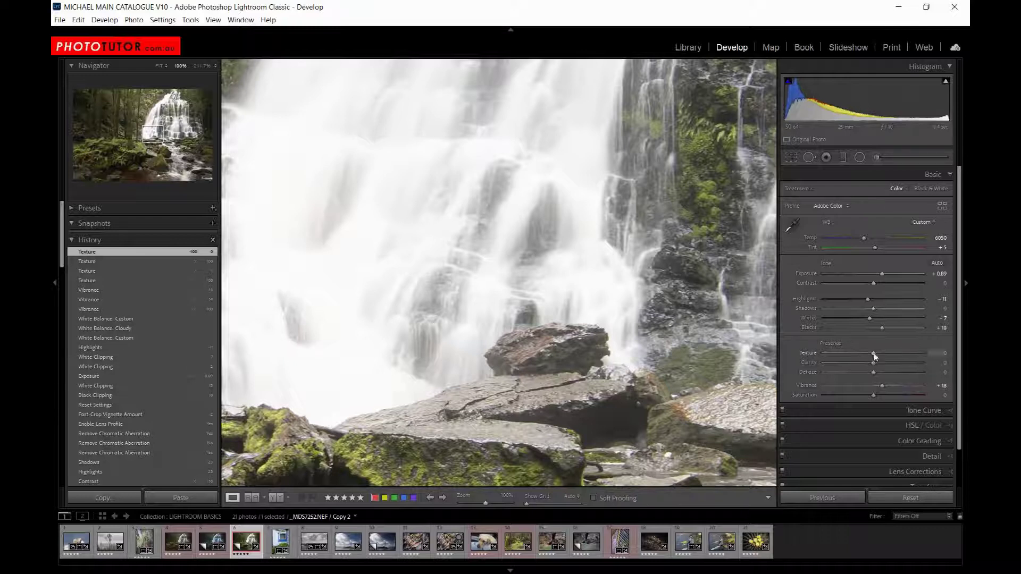
{"action": "left_click_drag", "start_coordinate": [882, 353], "coordinate": [879, 353]}
{"action": "left_click_drag", "start_coordinate": [878, 353], "coordinate": [879, 353]}
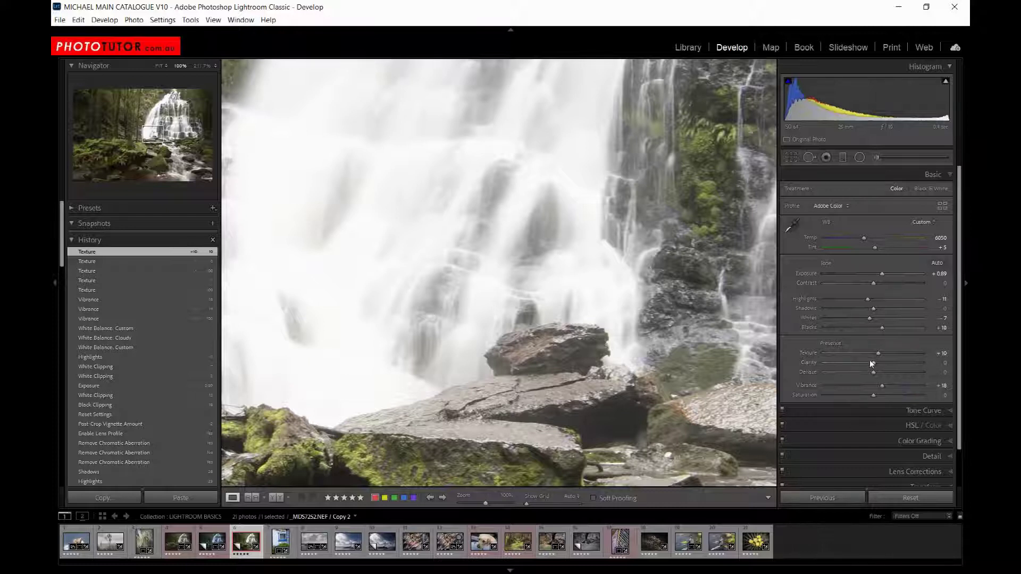
- Try Clarity at +100, check the water for highlight clipping, and reset Clarity to 0
{"action": "left_click_drag", "start_coordinate": [878, 363], "coordinate": [955, 368]}
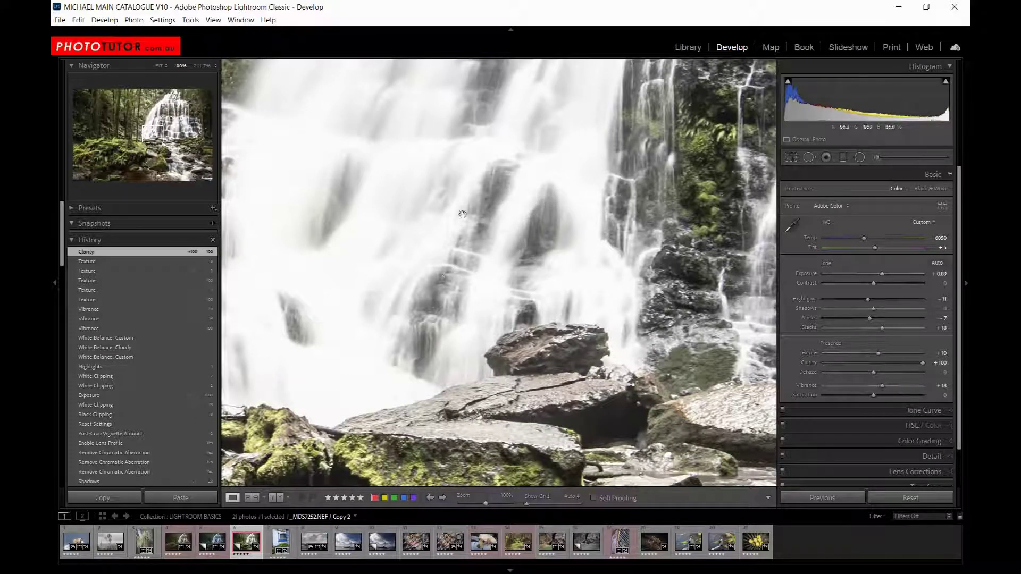
{"action": "left_click", "coordinate": [946, 82]}
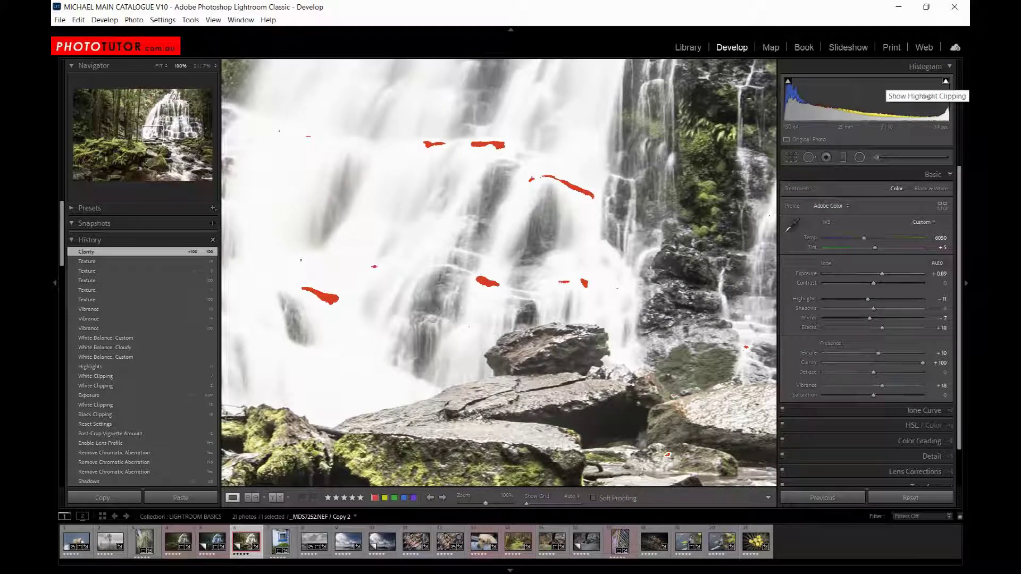
{"action": "double_click", "coordinate": [808, 362]}
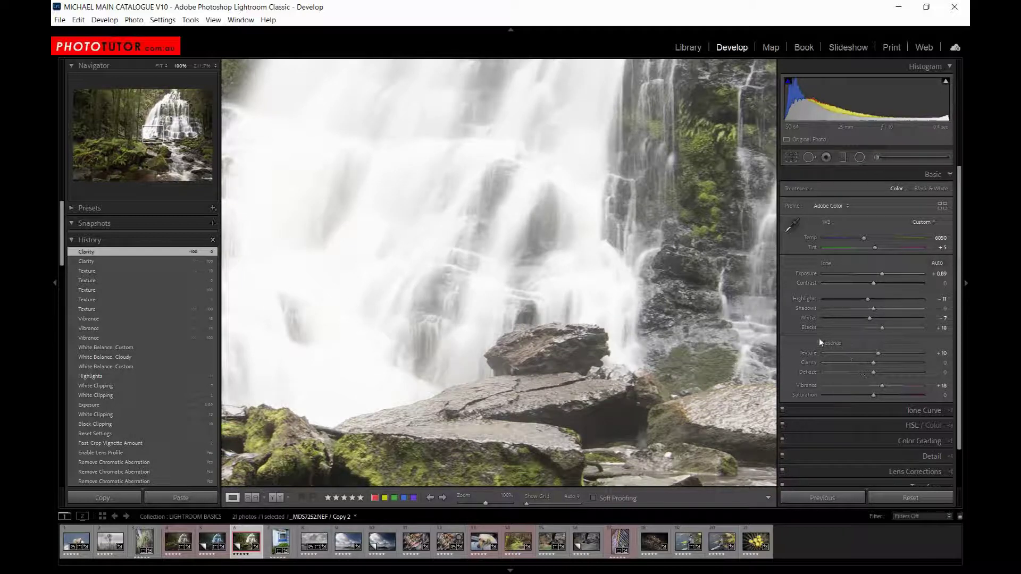
- Try Clarity at +13, judge it on the whole photo, and reset Clarity to 0
{"action": "left_click_drag", "start_coordinate": [874, 362], "coordinate": [881, 363]}
{"action": "left_click", "coordinate": [561, 268]}
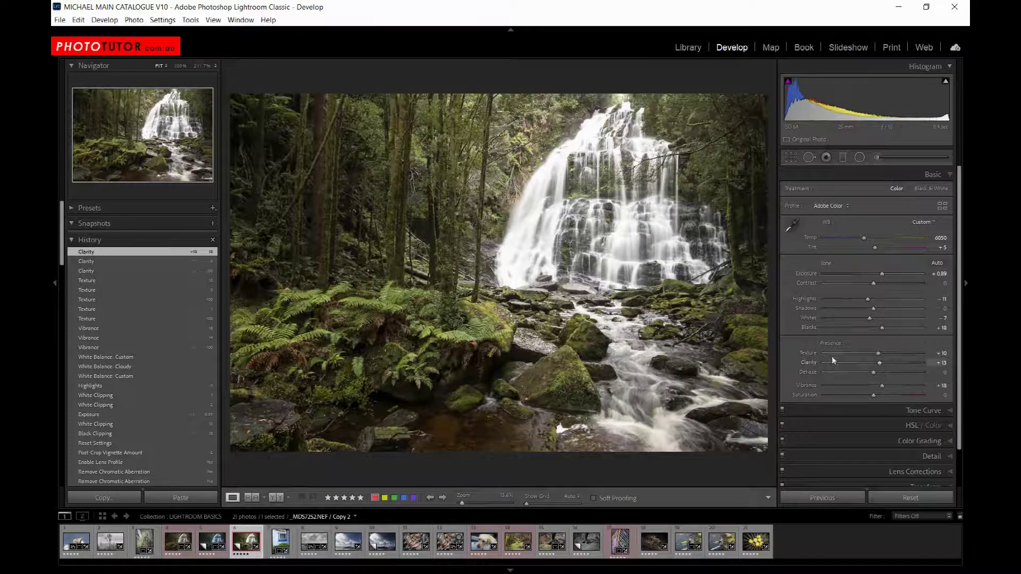
{"action": "double_click", "coordinate": [809, 361]}
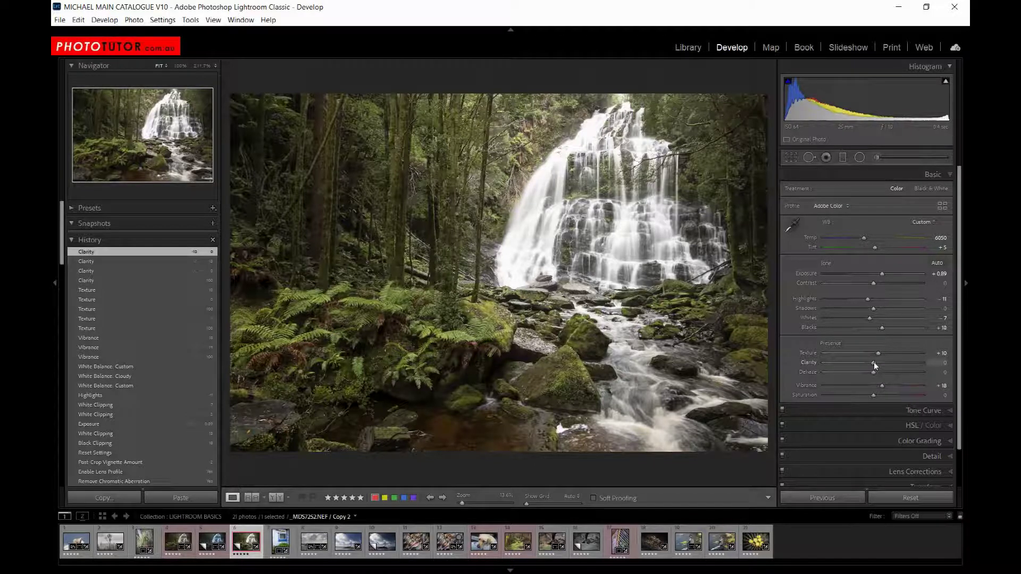
- Set Clarity to +10
{"action": "left_click_drag", "start_coordinate": [874, 362], "coordinate": [880, 363]}
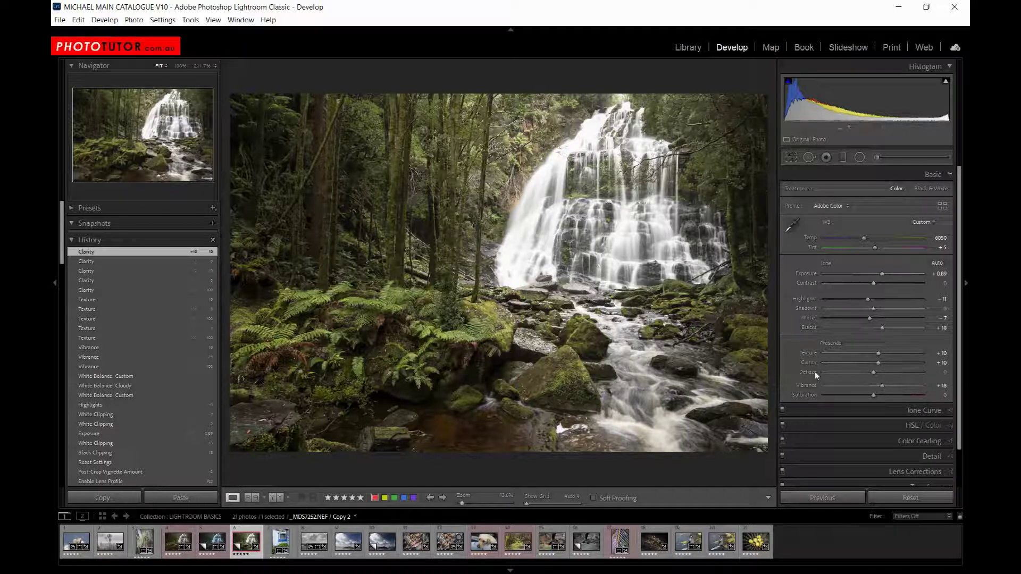
- Try a Sharpening Amount of 150 on the waterfall at 100% zoom, reset it, and settle on an Amount of 60
{"action": "left_click", "coordinate": [854, 457]}
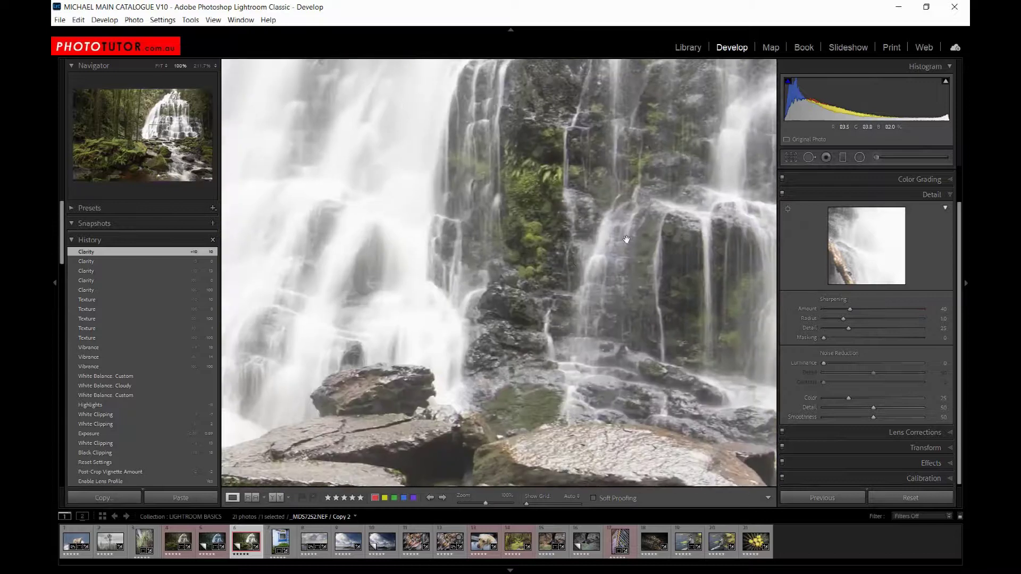
{"action": "left_click_drag", "start_coordinate": [574, 263], "coordinate": [532, 289]}
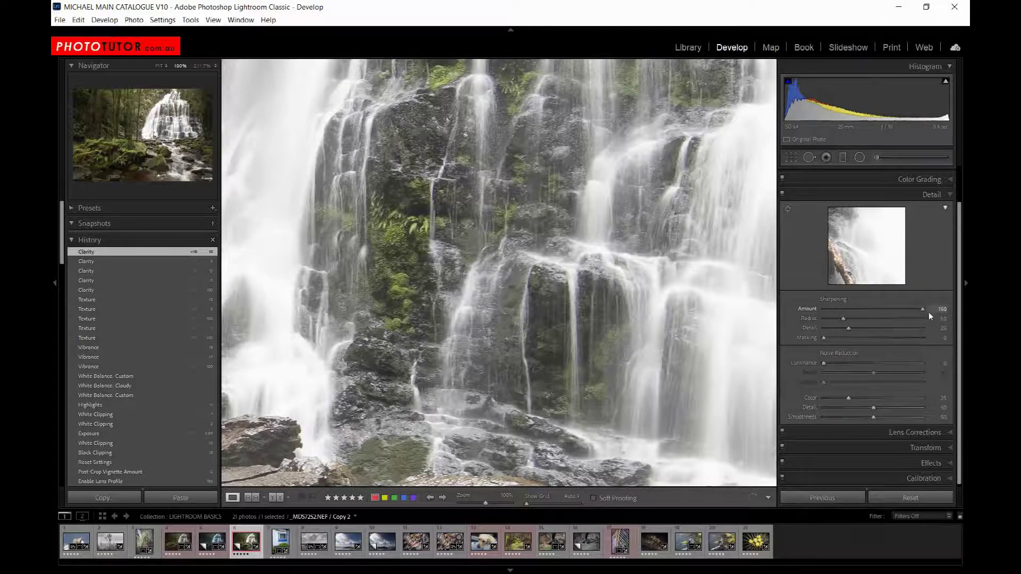
{"action": "left_click_drag", "start_coordinate": [933, 312], "coordinate": [926, 311]}
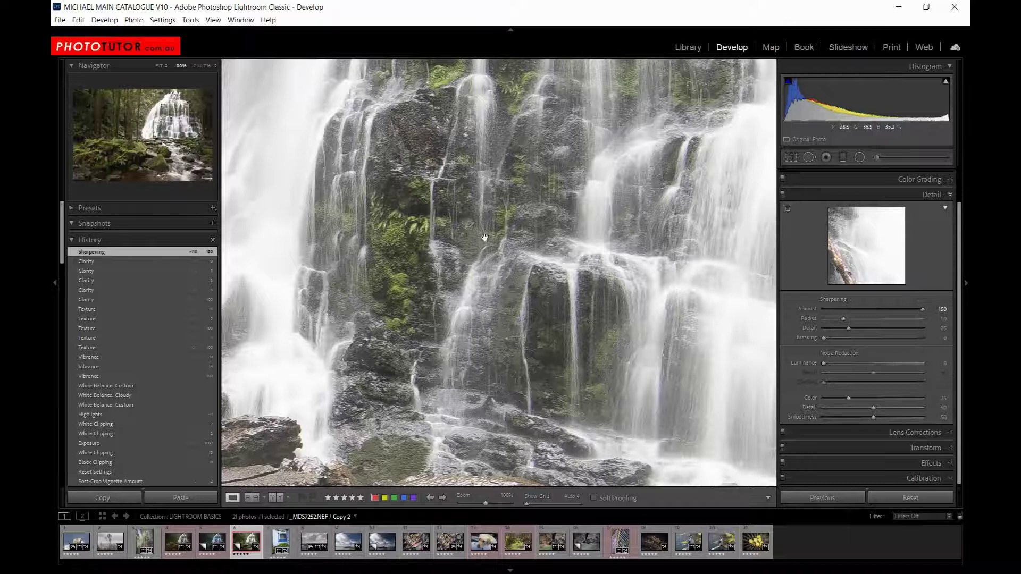
{"action": "double_click", "coordinate": [807, 308]}
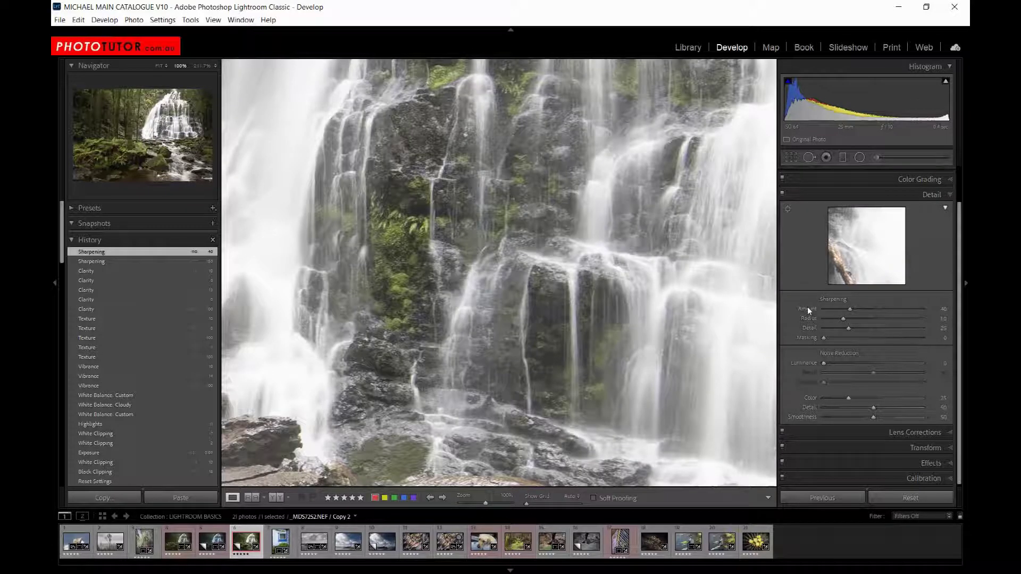
{"action": "left_click_drag", "start_coordinate": [851, 311], "coordinate": [863, 310]}
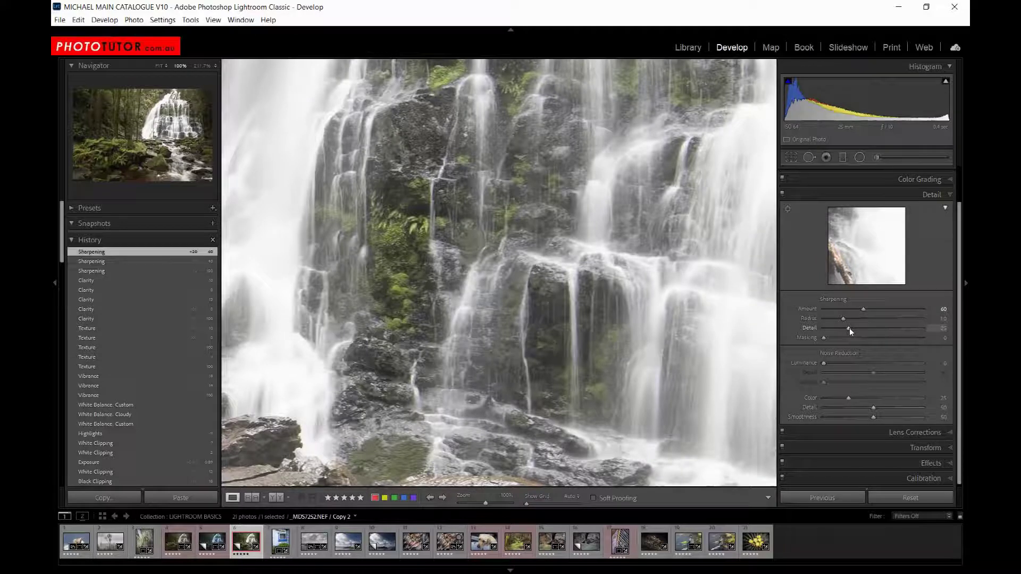
- Compare the sharpening Detail at 100 with its default value, and settle on a Detail of 94
{"action": "left_click_drag", "start_coordinate": [850, 328], "coordinate": [860, 331]}
{"action": "left_click_drag", "start_coordinate": [910, 330], "coordinate": [955, 330]}
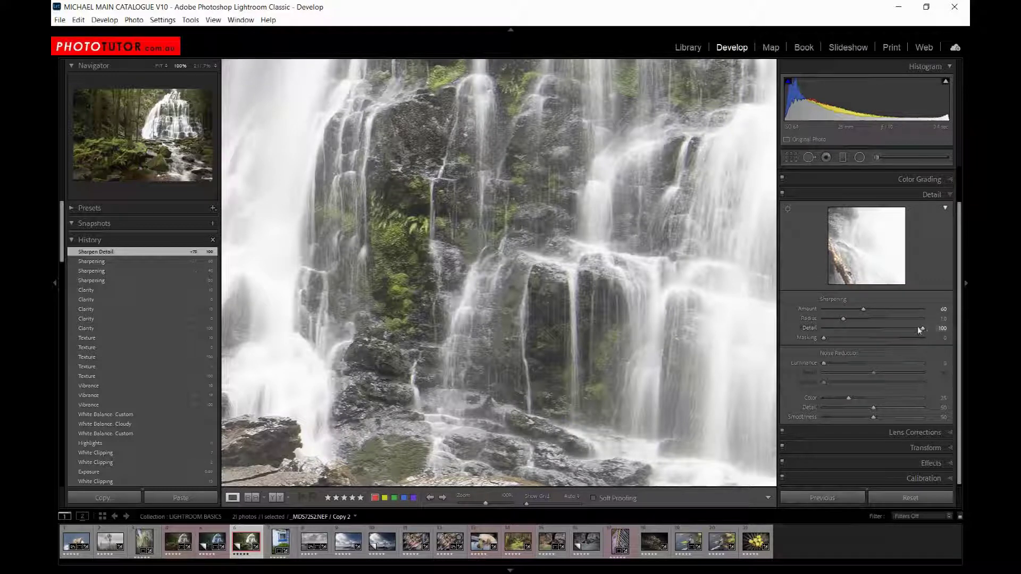
{"action": "left_click_drag", "start_coordinate": [922, 328], "coordinate": [917, 329]}
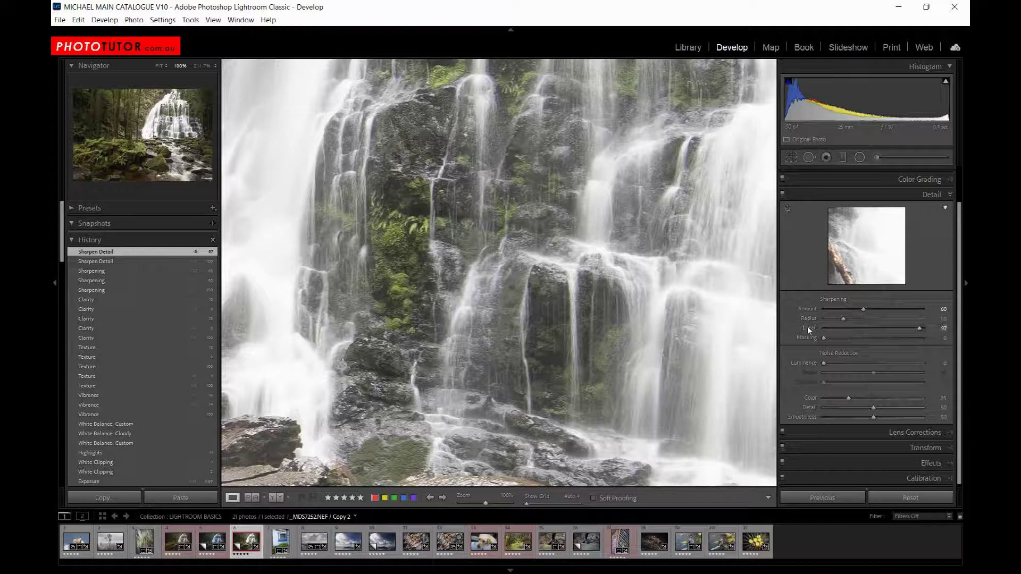
{"action": "double_click", "coordinate": [808, 326]}
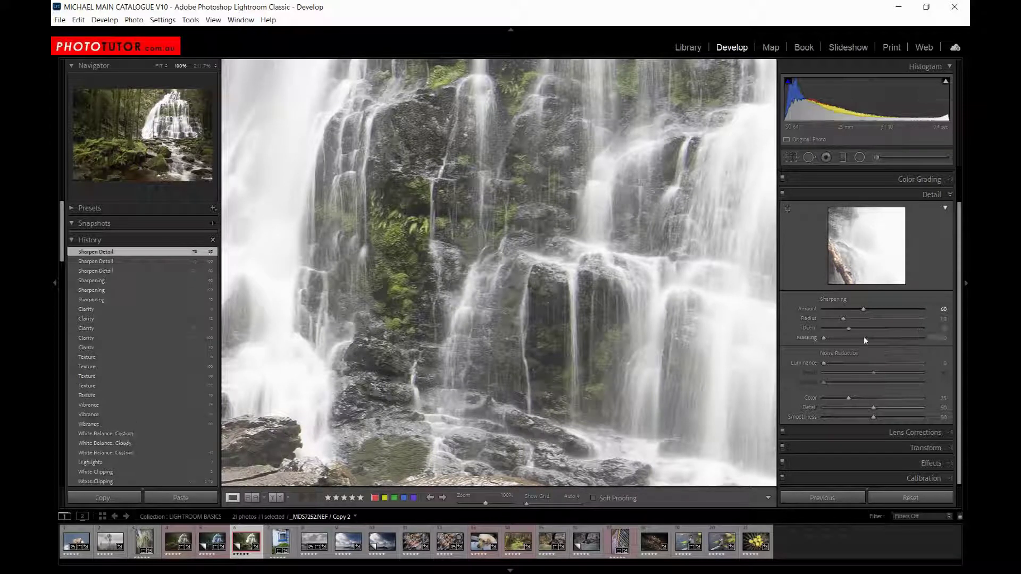
{"action": "left_click_drag", "start_coordinate": [913, 334], "coordinate": [916, 330]}
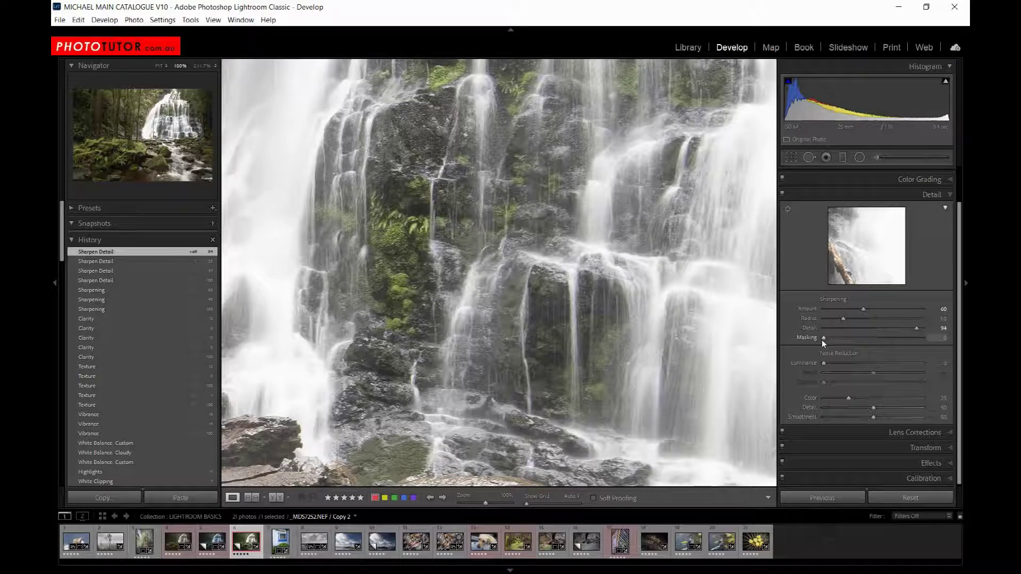
- Set the sharpening Masking to 53 and check the black-and-white edge mask on the whole photo
{"action": "key", "text": "alt"}
{"action": "left_click_drag", "start_coordinate": [825, 336], "coordinate": [877, 340]}
{"action": "left_click", "coordinate": [581, 311]}
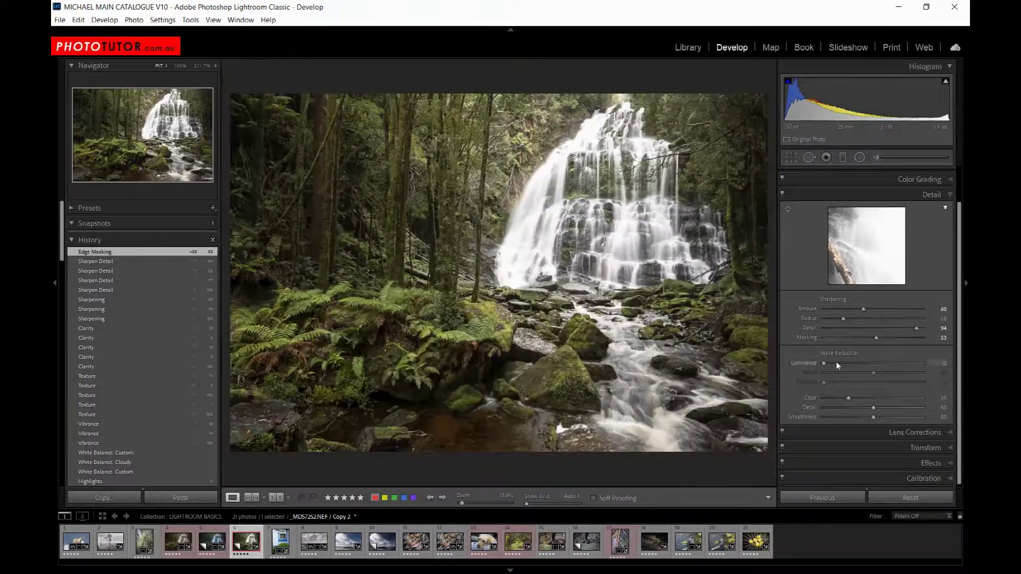
{"action": "left_click", "coordinate": [873, 336], "text": "alt"}
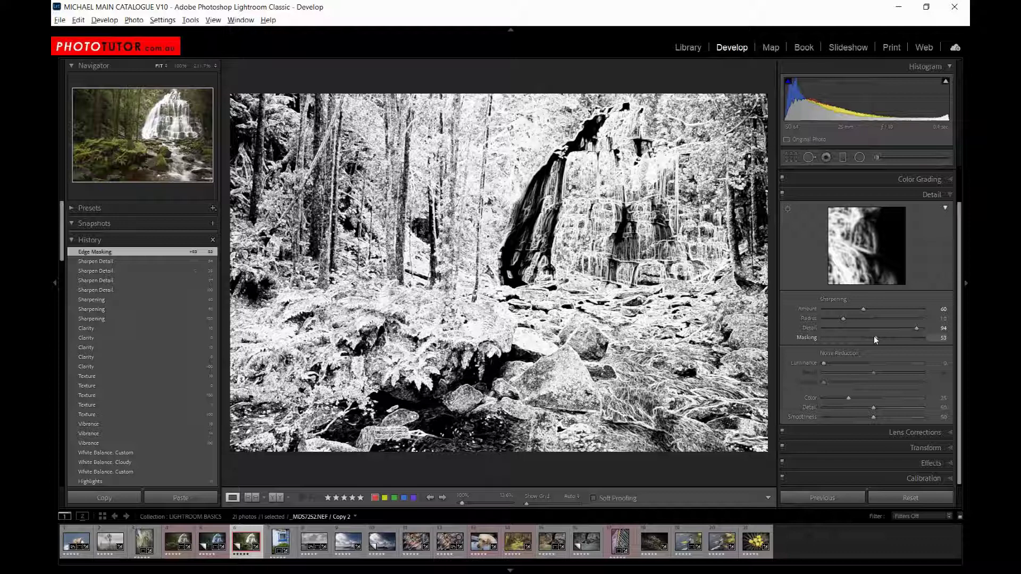
{"action": "left_click_drag", "start_coordinate": [874, 339], "coordinate": [874, 337]}
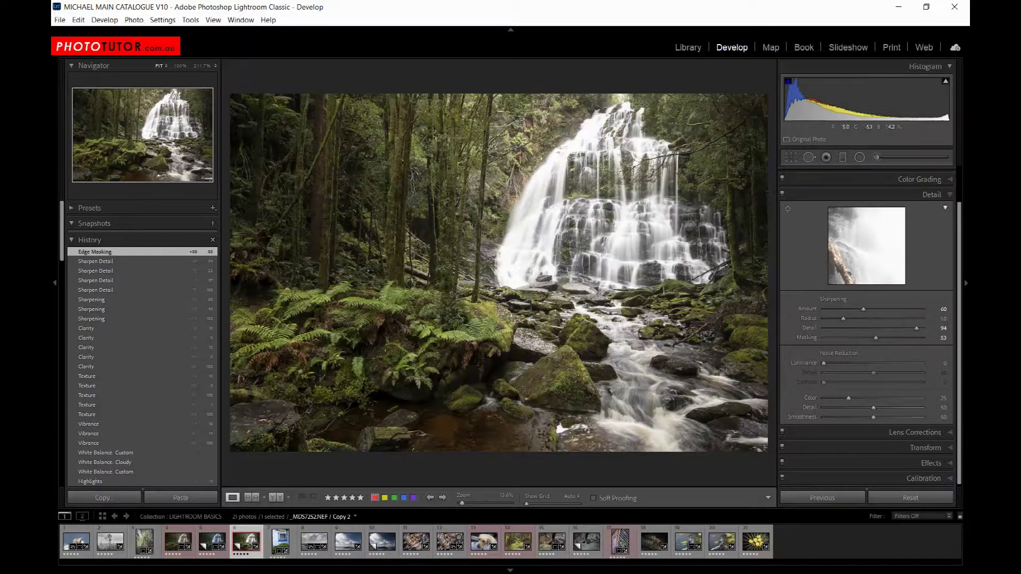
- Compare the rocks and waterfall at 100% zoom with the Detail adjustments disabled and enabled
{"action": "left_click", "coordinate": [586, 280]}
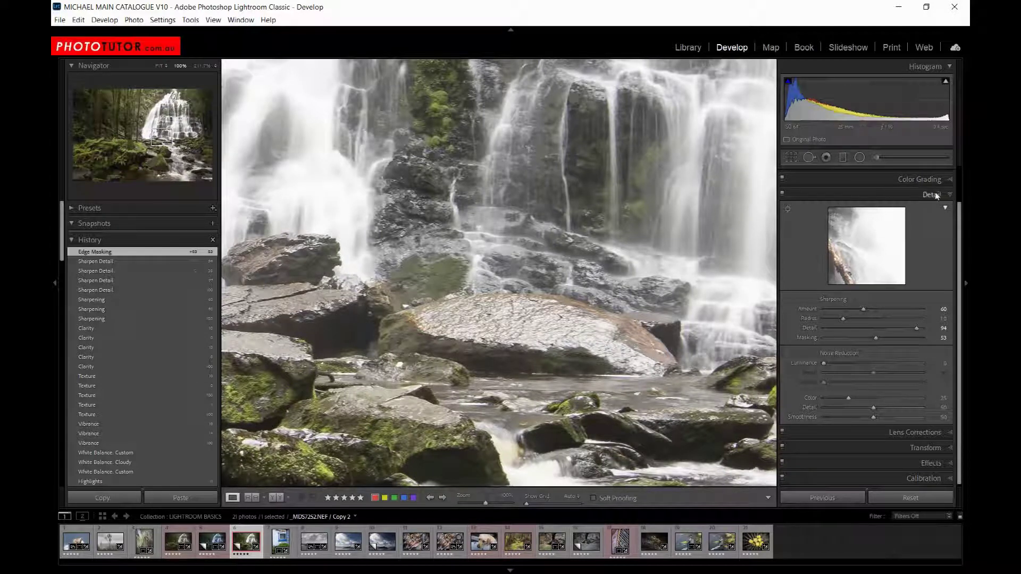
{"action": "left_click", "coordinate": [782, 195]}
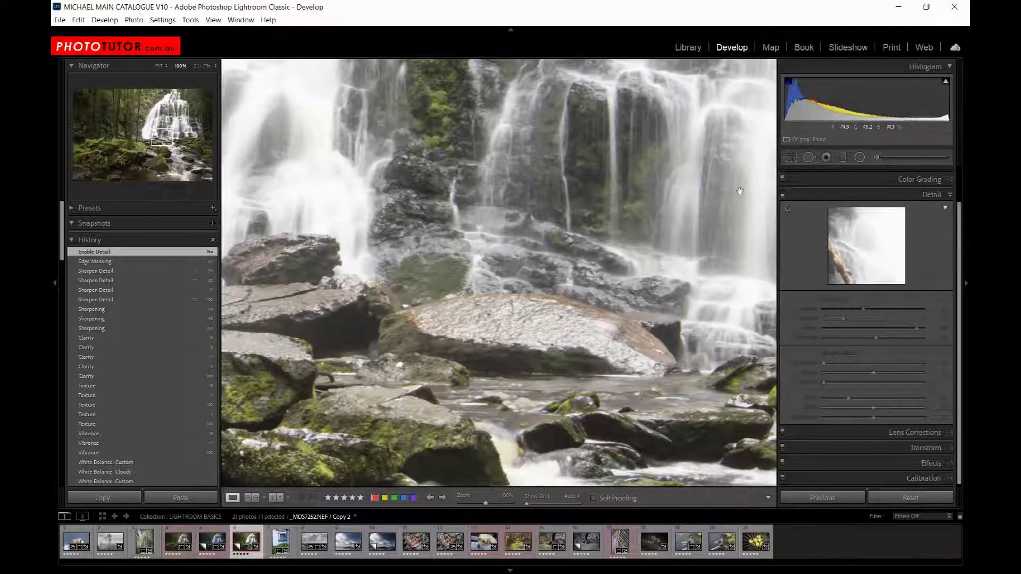
{"action": "left_click", "coordinate": [782, 195]}
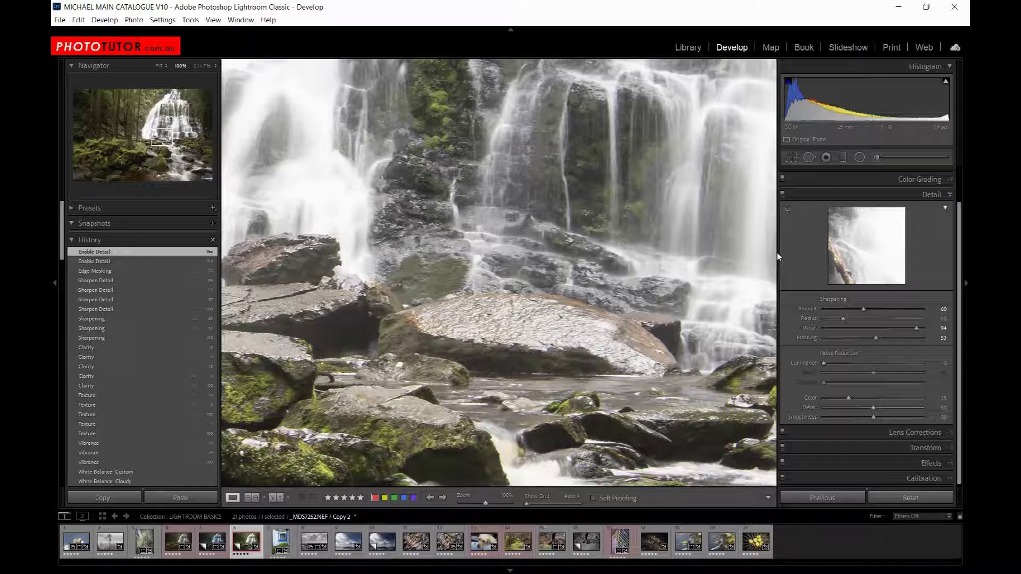
{"action": "left_click", "coordinate": [557, 294]}
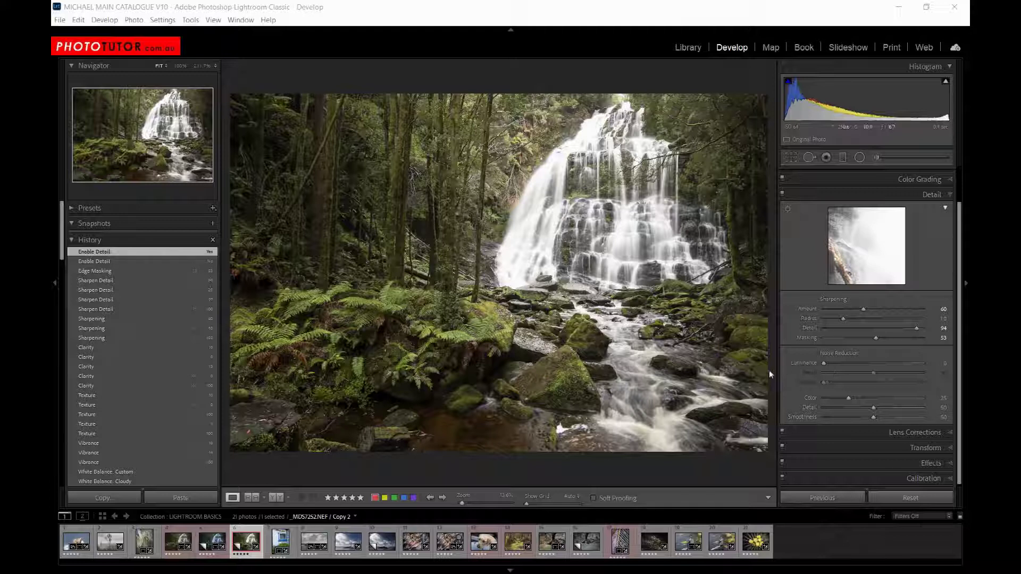
- Try Shadows at -7 and +47, lower Highlights to -21, and settle on Shadows at +34
{"action": "scroll", "coordinate": [869, 299], "scroll_direction": "up", "scroll_amount": 2}
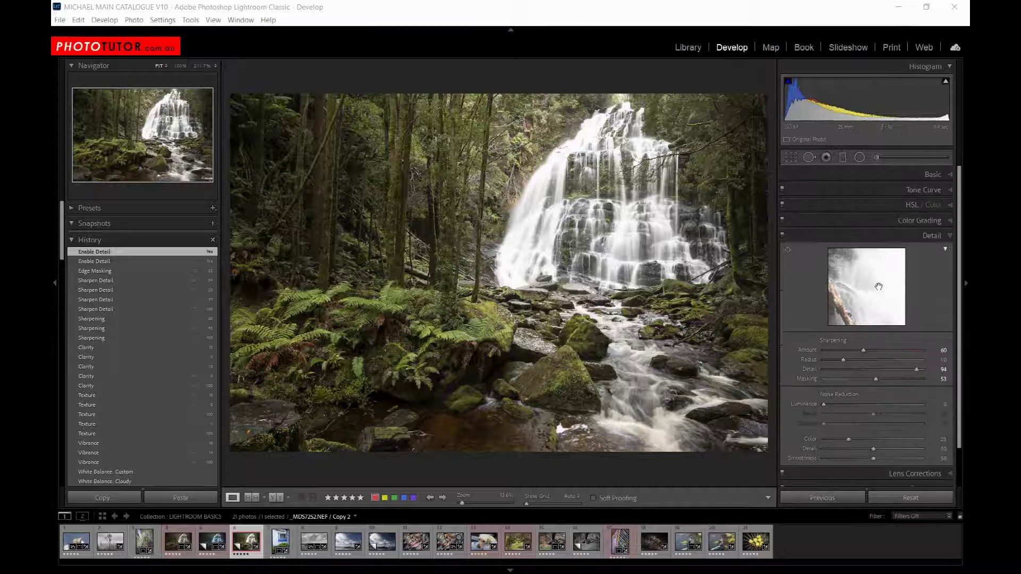
{"action": "left_click", "coordinate": [873, 174]}
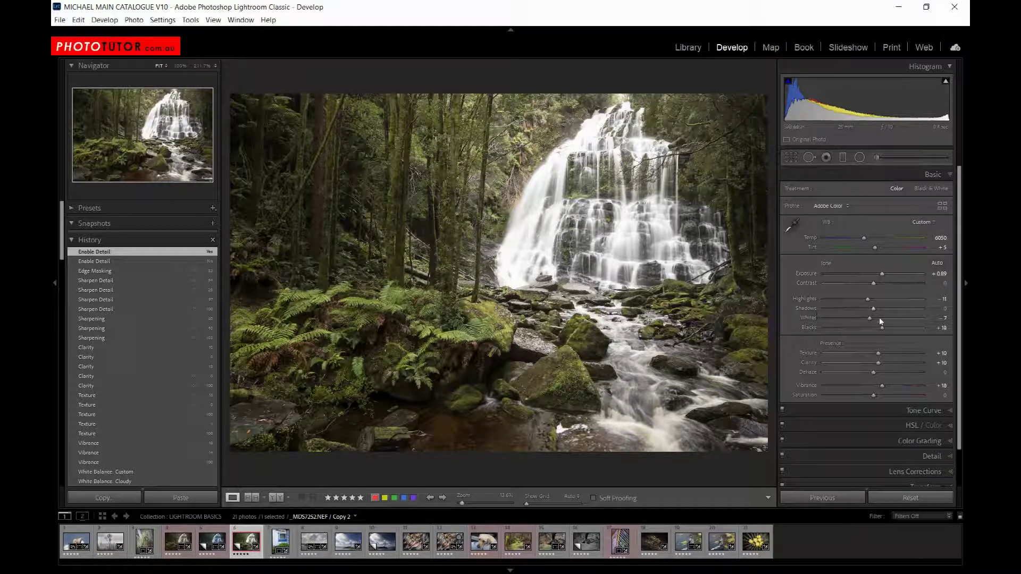
{"action": "mouse_move", "coordinate": [876, 311]}
{"action": "left_mouse_down"}
{"action": "mouse_move", "coordinate": [885, 306]}
{"action": "mouse_move", "coordinate": [869, 311]}
{"action": "left_mouse_up"}
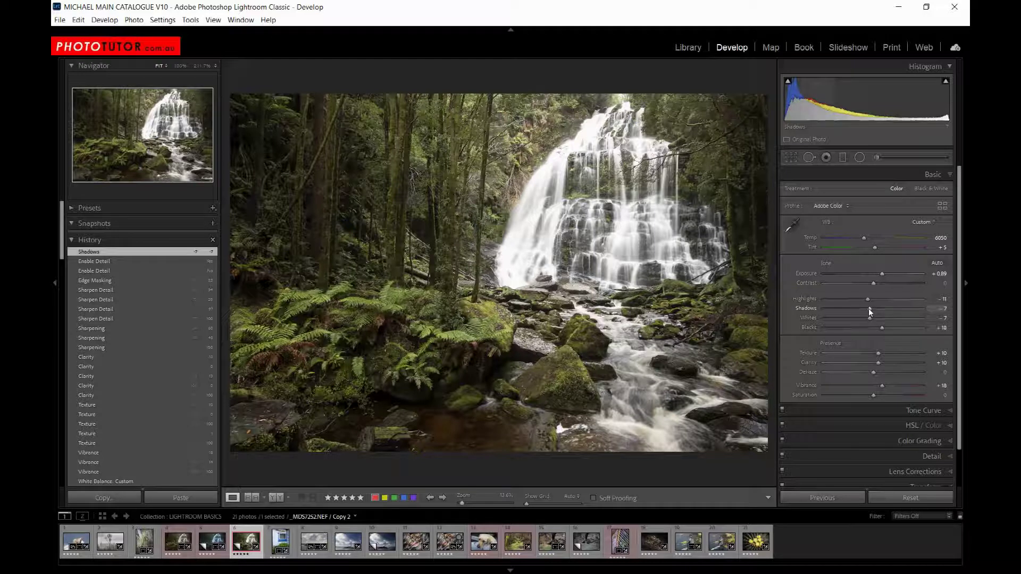
{"action": "left_click_drag", "start_coordinate": [870, 308], "coordinate": [895, 307]}
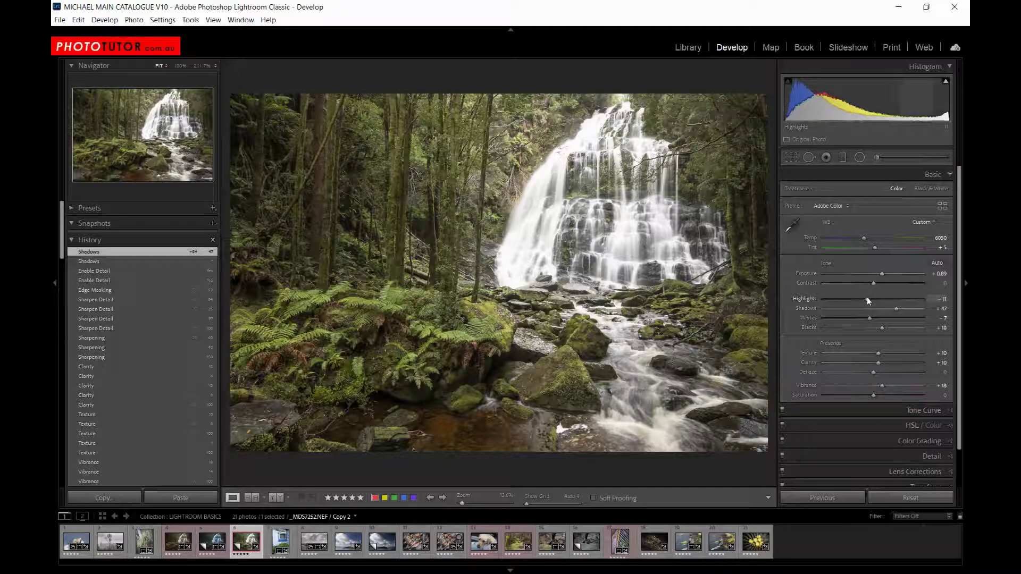
{"action": "left_click_drag", "start_coordinate": [868, 300], "coordinate": [892, 308]}
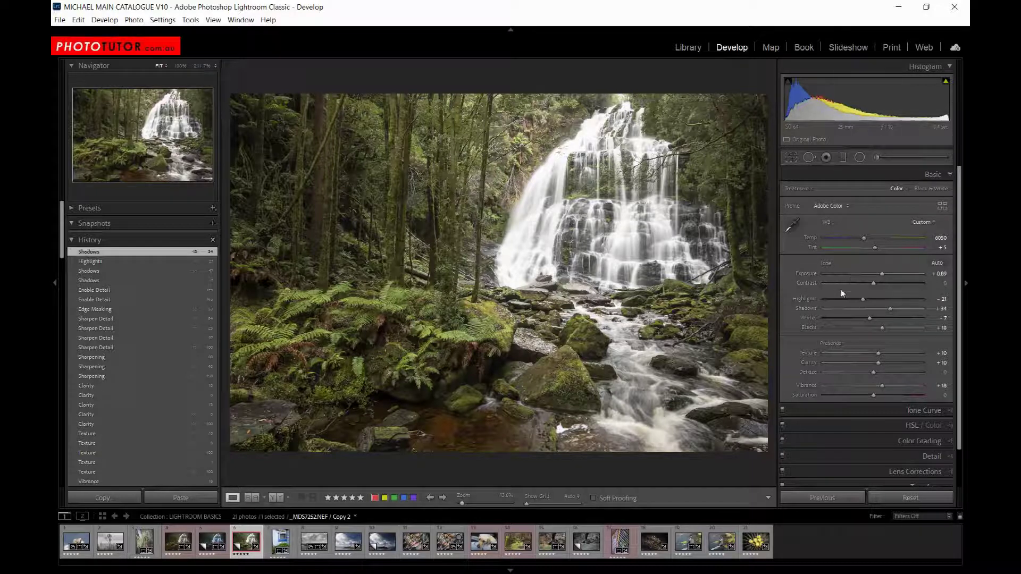
- Try Contrast at +14 and +100, reset it, and settle on a Contrast of +13
{"action": "left_click_drag", "start_coordinate": [875, 282], "coordinate": [880, 282]}
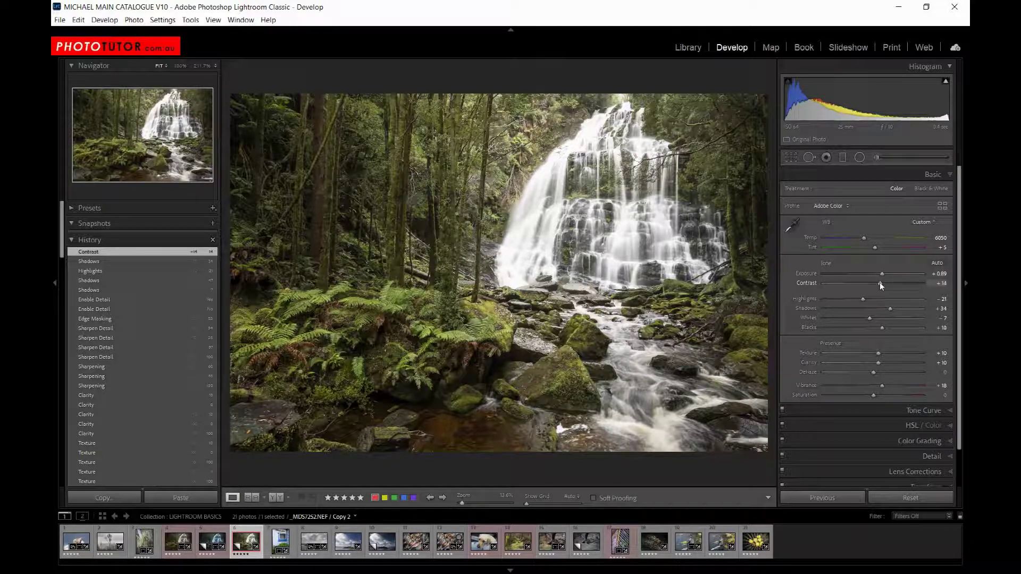
{"action": "left_click_drag", "start_coordinate": [880, 283], "coordinate": [930, 283]}
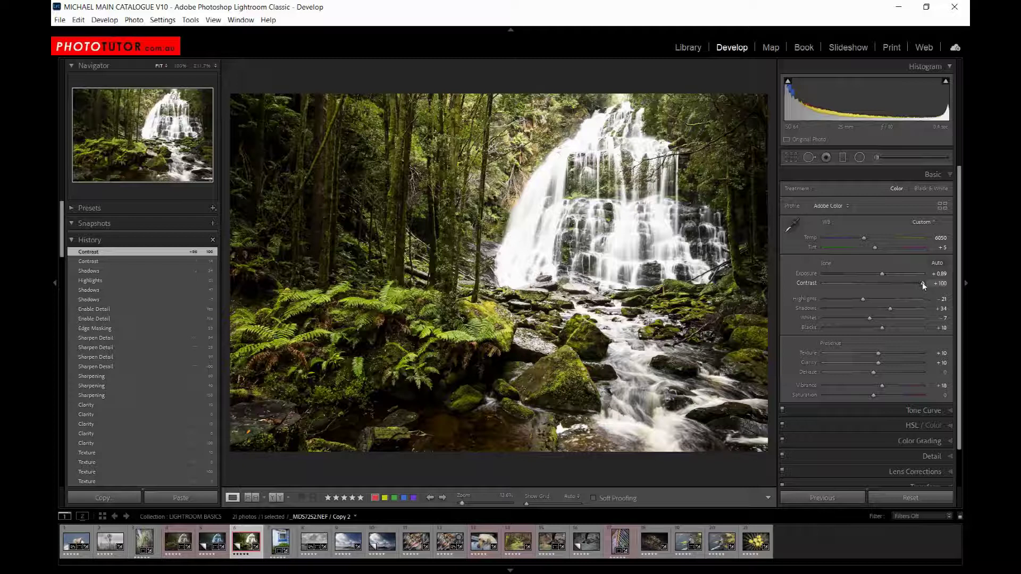
{"action": "left_click_drag", "start_coordinate": [922, 282], "coordinate": [880, 288]}
{"action": "double_click", "coordinate": [879, 287]}
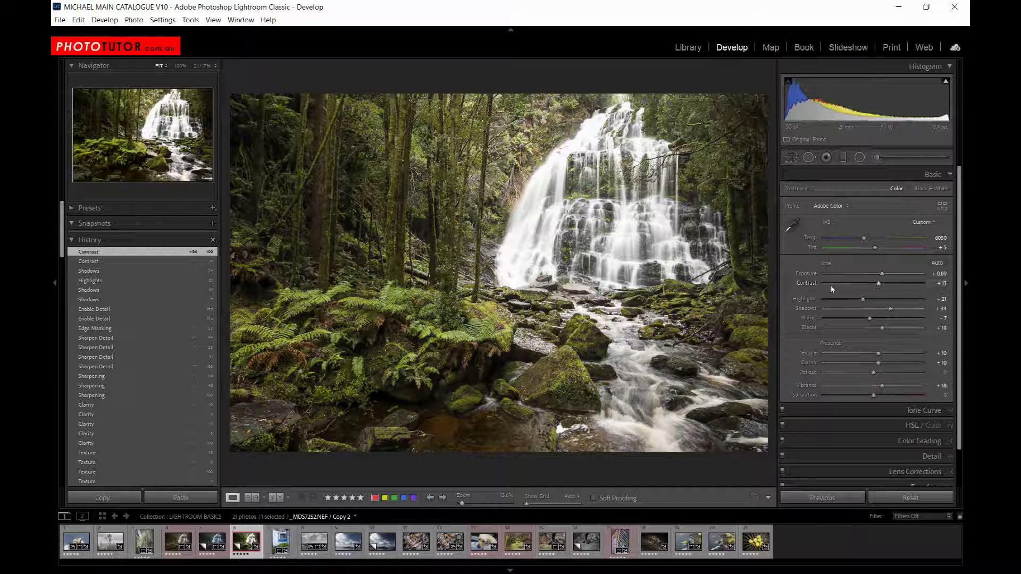
{"action": "double_click", "coordinate": [803, 282]}
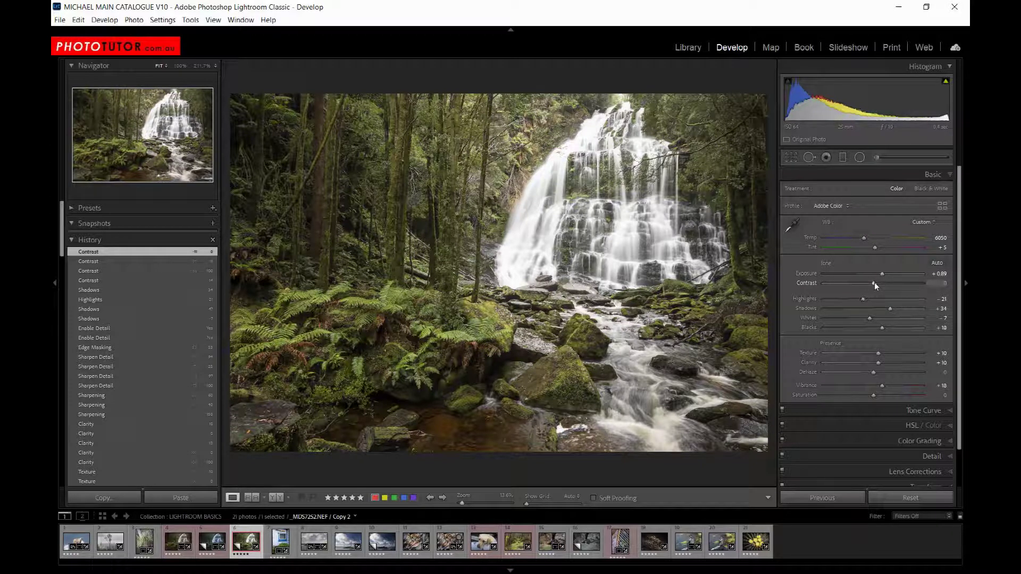
{"action": "left_click_drag", "start_coordinate": [873, 282], "coordinate": [880, 283]}
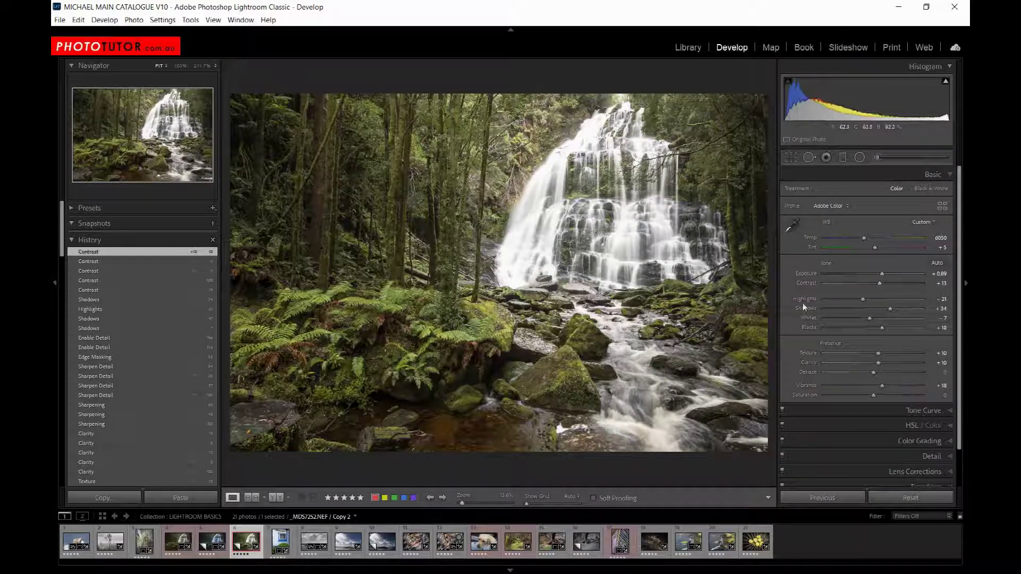
- Inspect the branches at the top of the waterfall at 100% zoom and enable Remove Chromatic Aberration
{"action": "scroll", "coordinate": [863, 352], "scroll_direction": "down", "scroll_amount": 2}
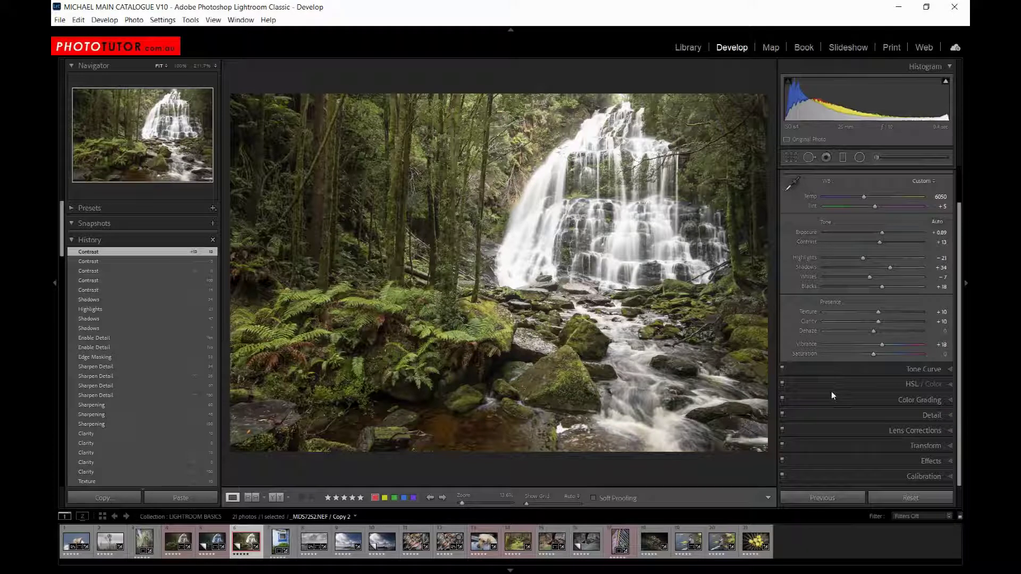
{"action": "left_click", "coordinate": [847, 430]}
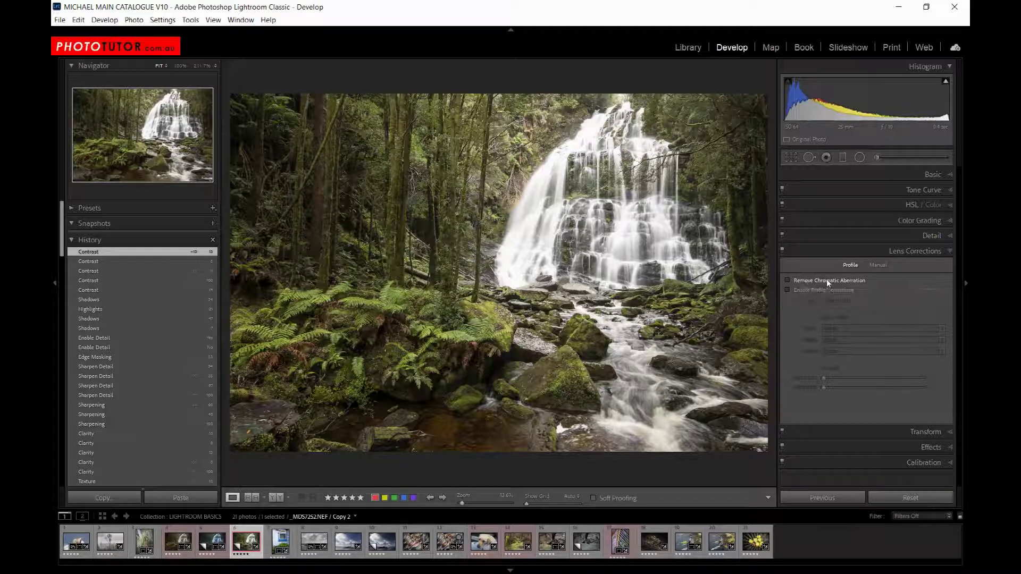
{"action": "left_click", "coordinate": [637, 133]}
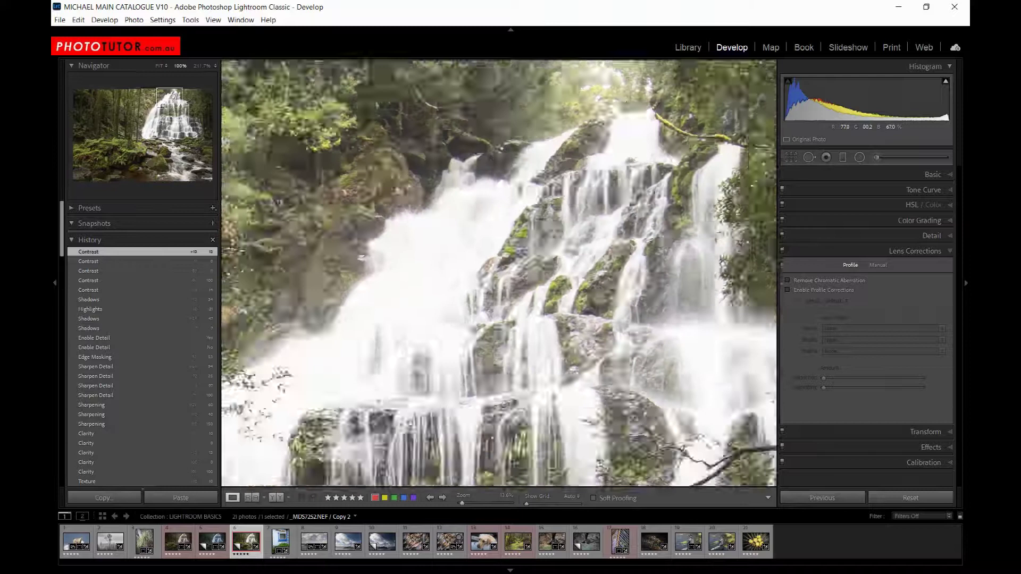
{"action": "left_click_drag", "start_coordinate": [638, 141], "coordinate": [496, 145]}
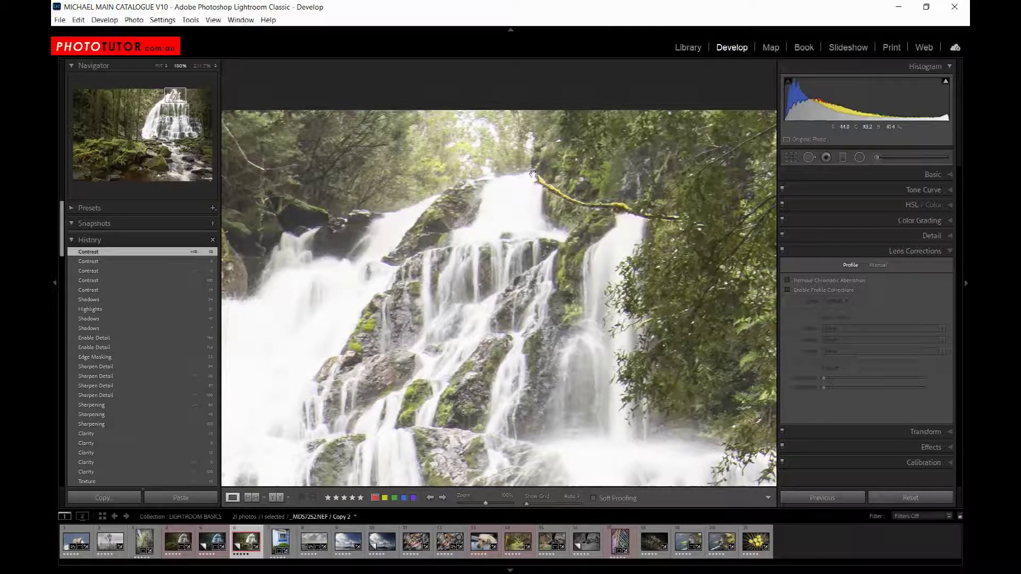
{"action": "left_click", "coordinate": [788, 280]}
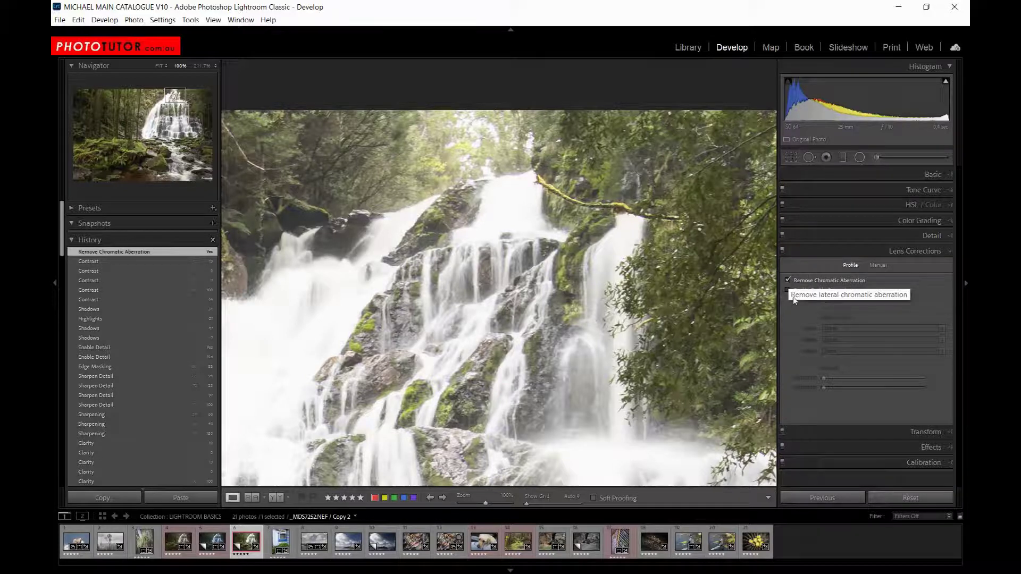
{"action": "left_click", "coordinate": [596, 274]}
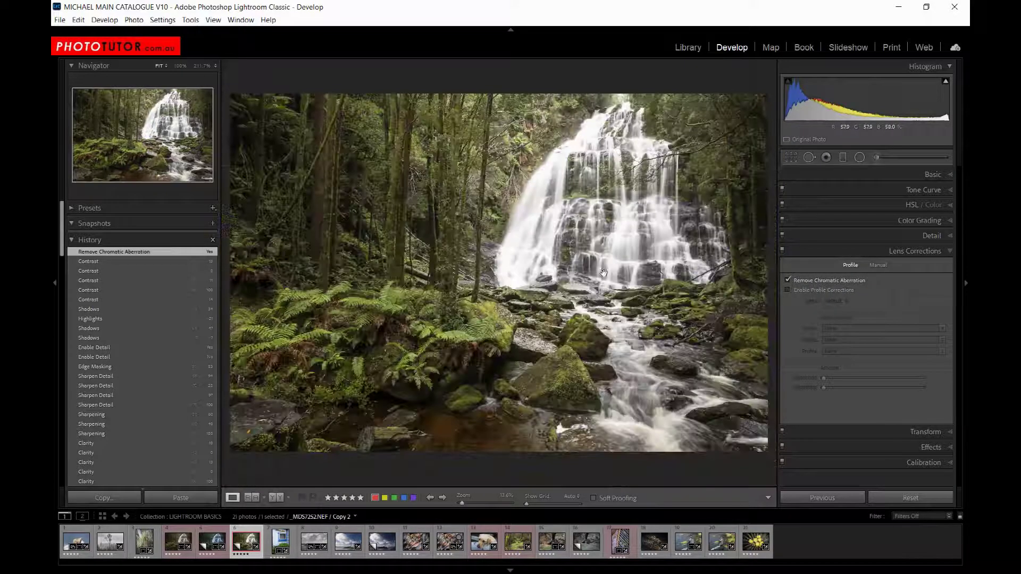
- Enable the lens profile corrections, comparing the waterfall photo with them disabled and enabled
{"action": "left_click", "coordinate": [788, 291]}
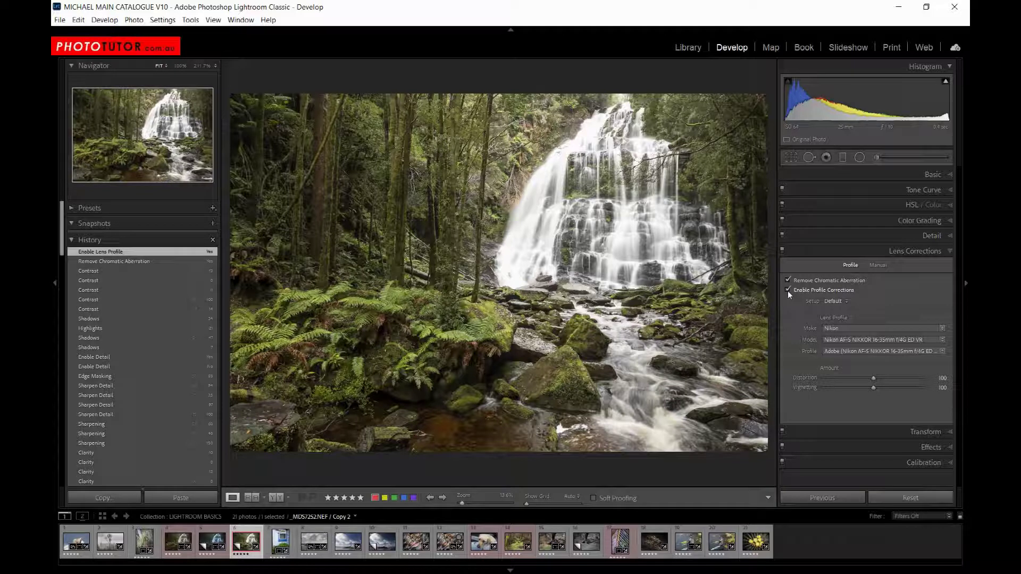
{"action": "left_click", "coordinate": [788, 290]}
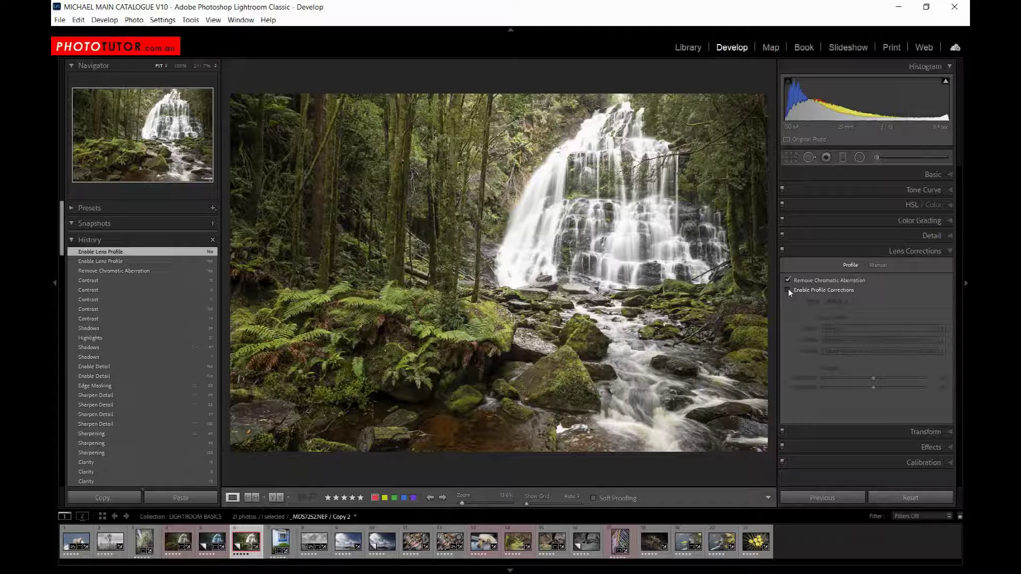
{"action": "left_click", "coordinate": [788, 290]}
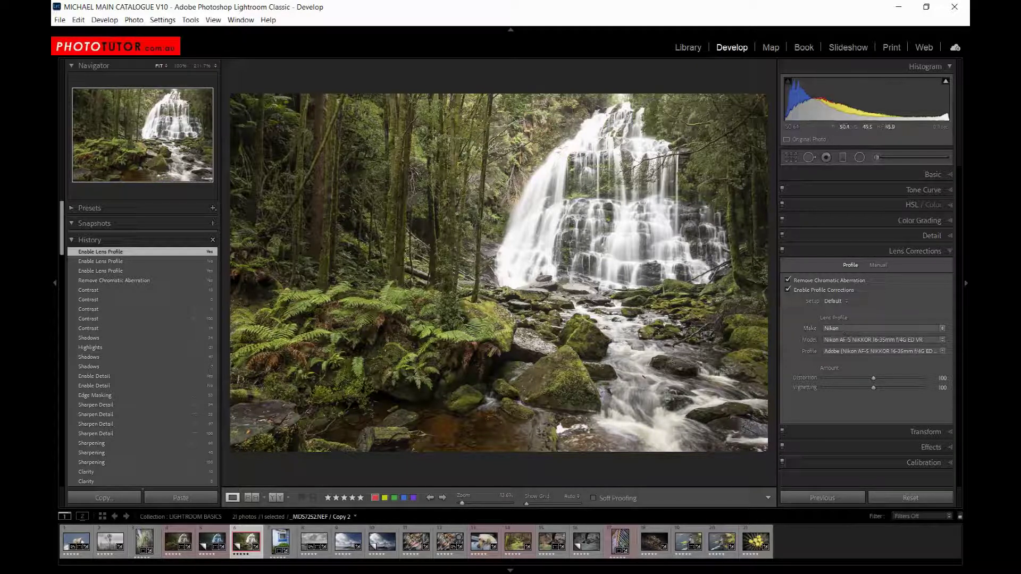
- Darken the photo's edges with a Post-Crop Vignetting Amount of -9 in the Highlight Priority style
{"action": "left_click", "coordinate": [842, 450]}
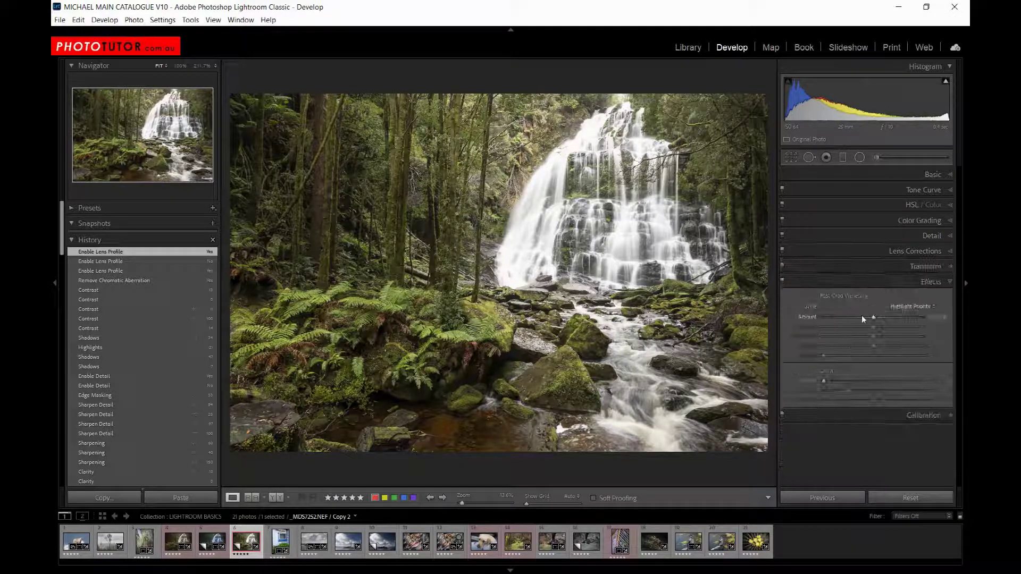
{"action": "left_click_drag", "start_coordinate": [873, 316], "coordinate": [869, 317]}
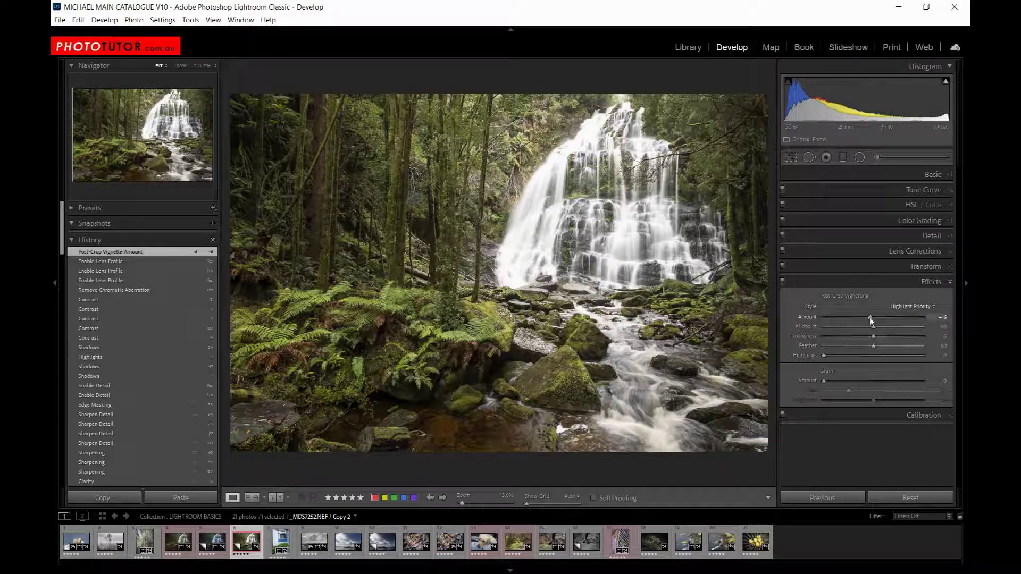
{"action": "mouse_move", "coordinate": [868, 321]}
{"action": "left_mouse_down"}
{"action": "mouse_move", "coordinate": [851, 318]}
{"action": "mouse_move", "coordinate": [867, 318]}
{"action": "left_mouse_up"}
{"action": "left_click_drag", "start_coordinate": [867, 318], "coordinate": [867, 317]}
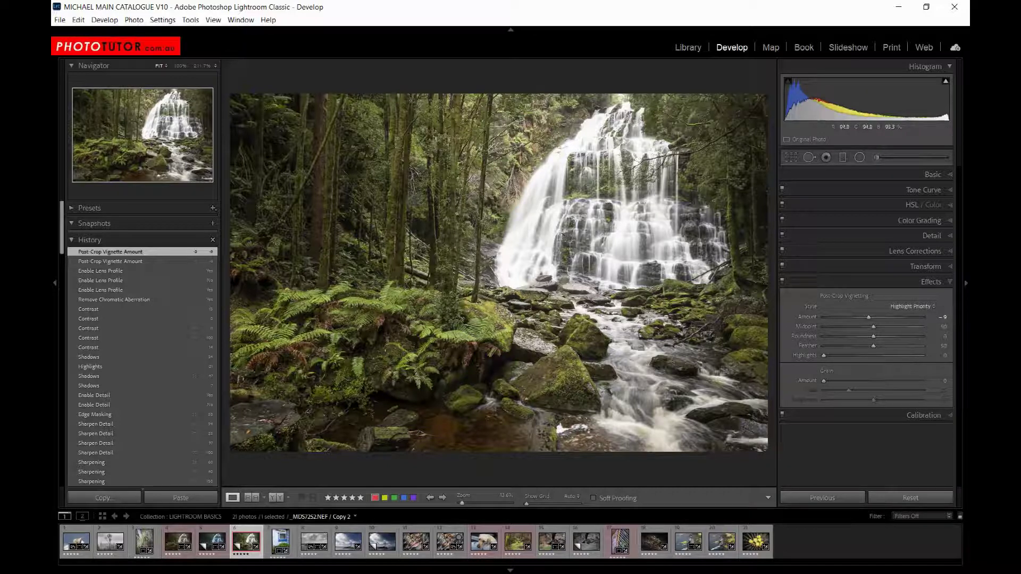
- Try Dehaze at +75 and +100 on the waterfall photo and reset it to 0
{"action": "left_click", "coordinate": [831, 171]}
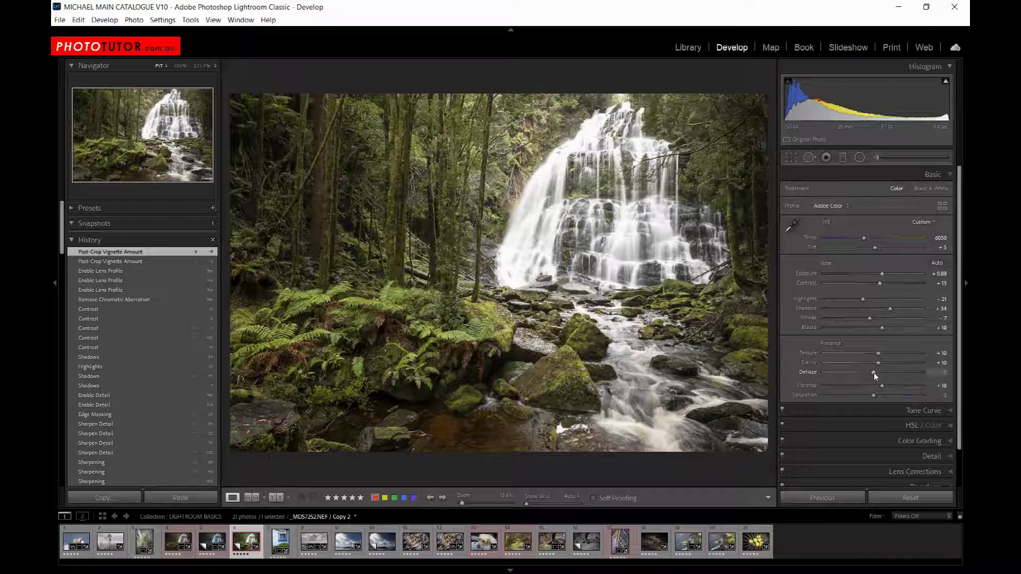
{"action": "left_click_drag", "start_coordinate": [873, 372], "coordinate": [910, 374]}
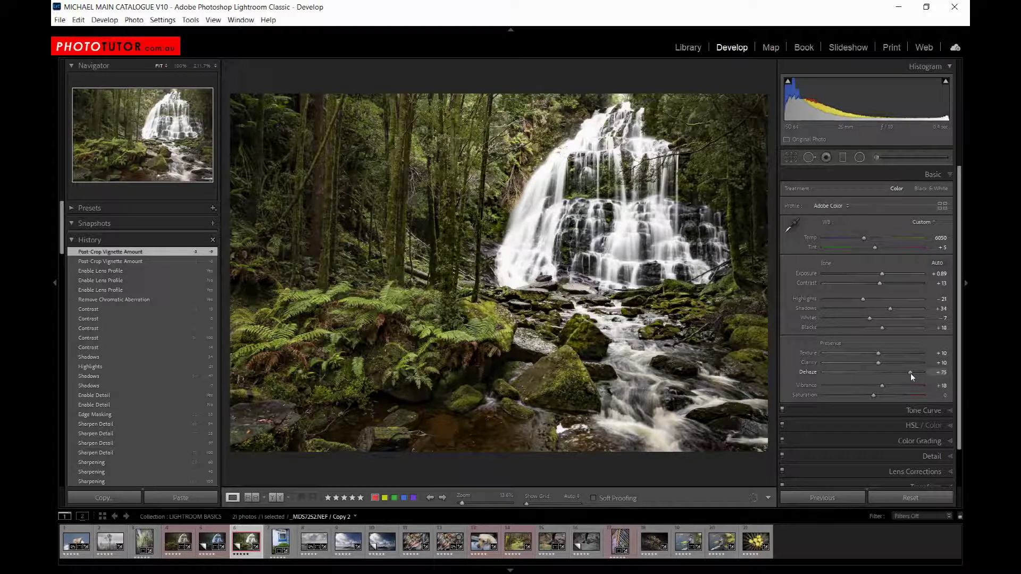
{"action": "left_click_drag", "start_coordinate": [924, 374], "coordinate": [926, 373]}
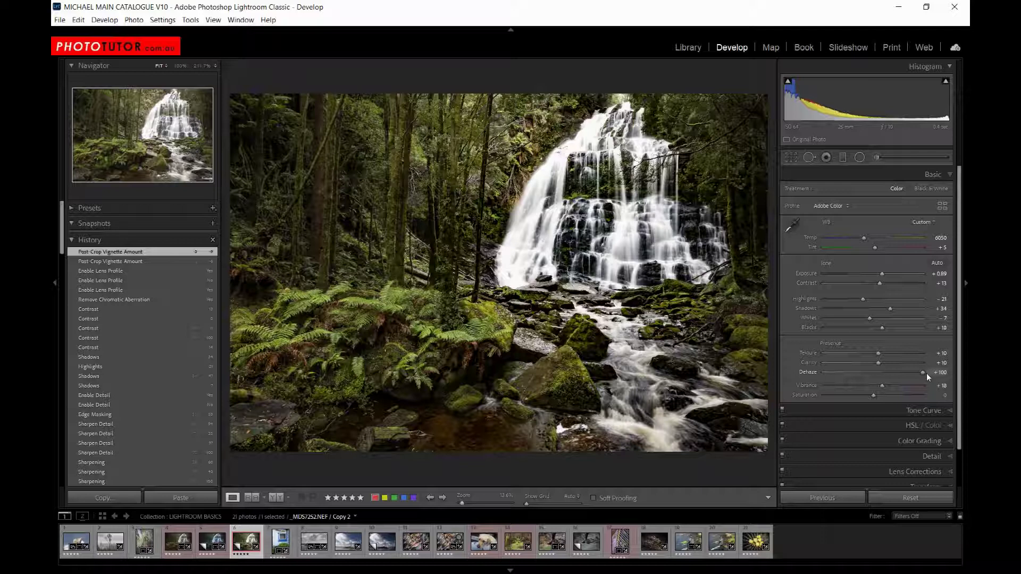
{"action": "left_click_drag", "start_coordinate": [926, 373], "coordinate": [926, 373]}
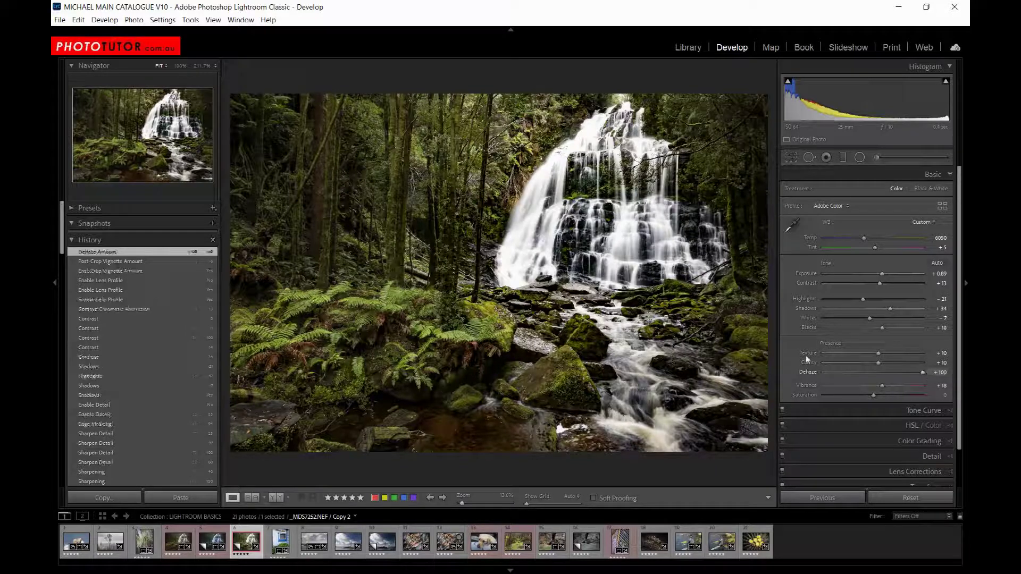
{"action": "double_click", "coordinate": [809, 372]}
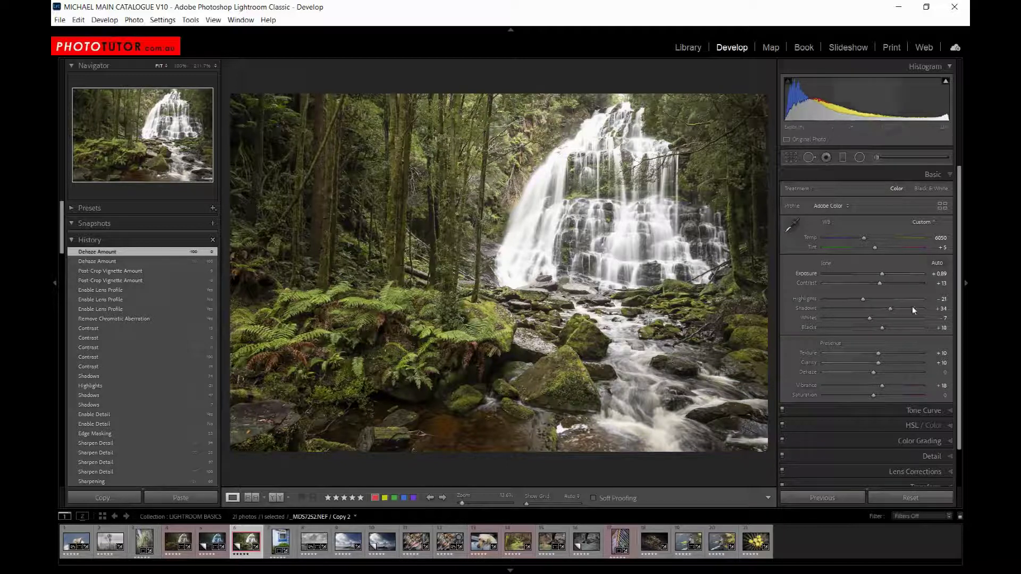
- Check the waterfall photo for dust spots using Spot Removal with Visualize Spots on and off
{"action": "left_click", "coordinate": [808, 158]}
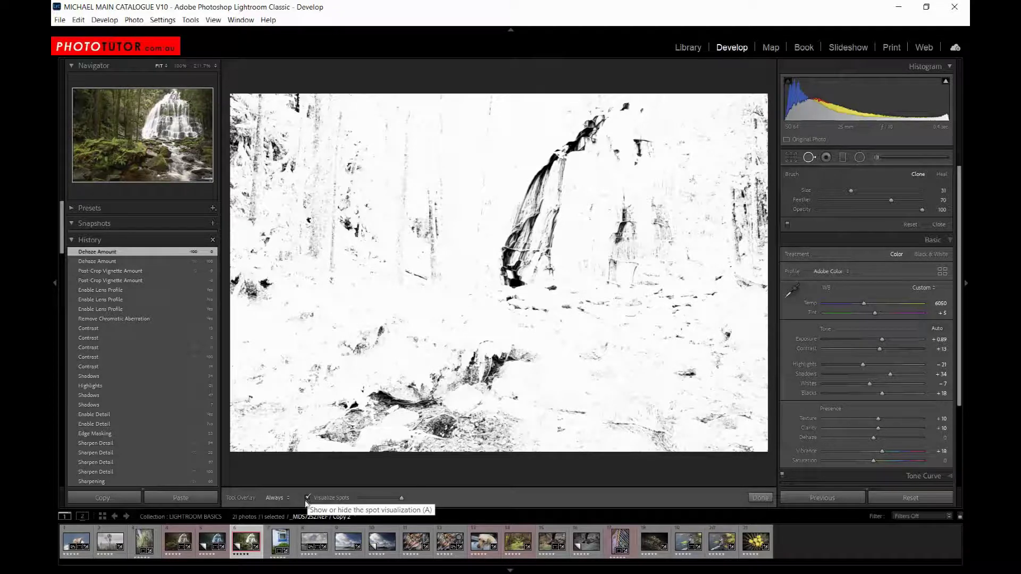
{"action": "left_click", "coordinate": [307, 498]}
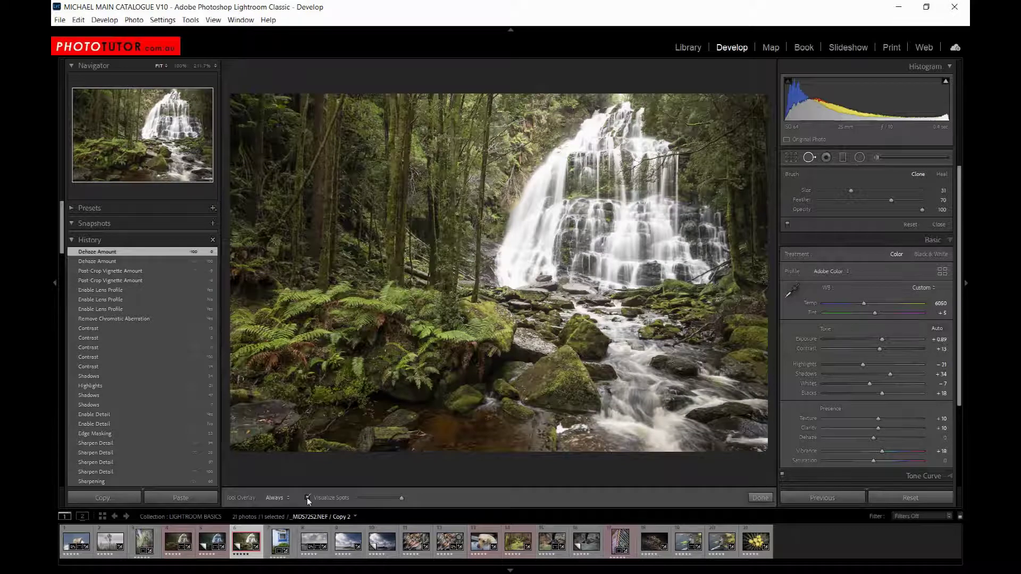
{"action": "left_click", "coordinate": [306, 497]}
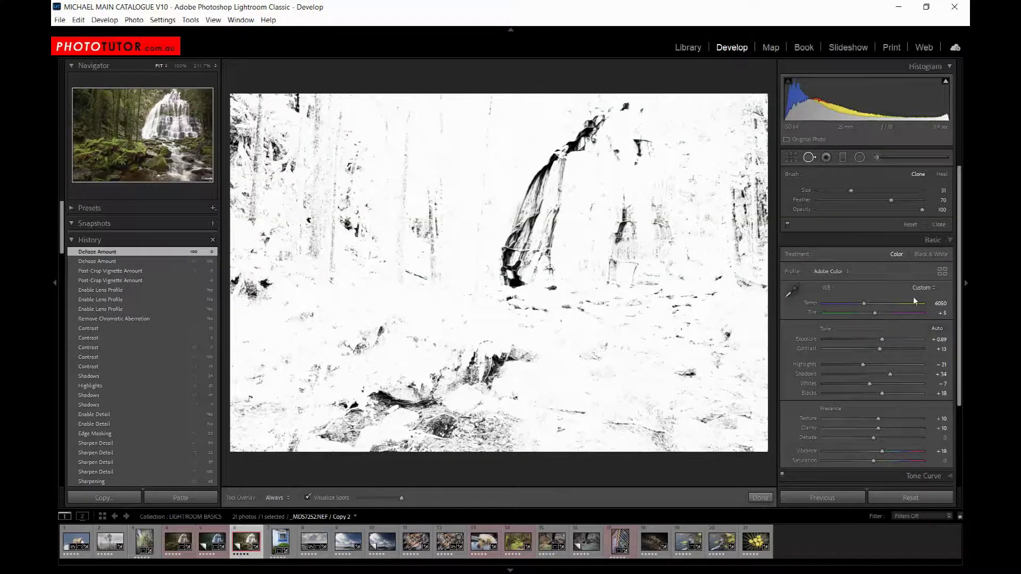
{"action": "left_click", "coordinate": [809, 158]}
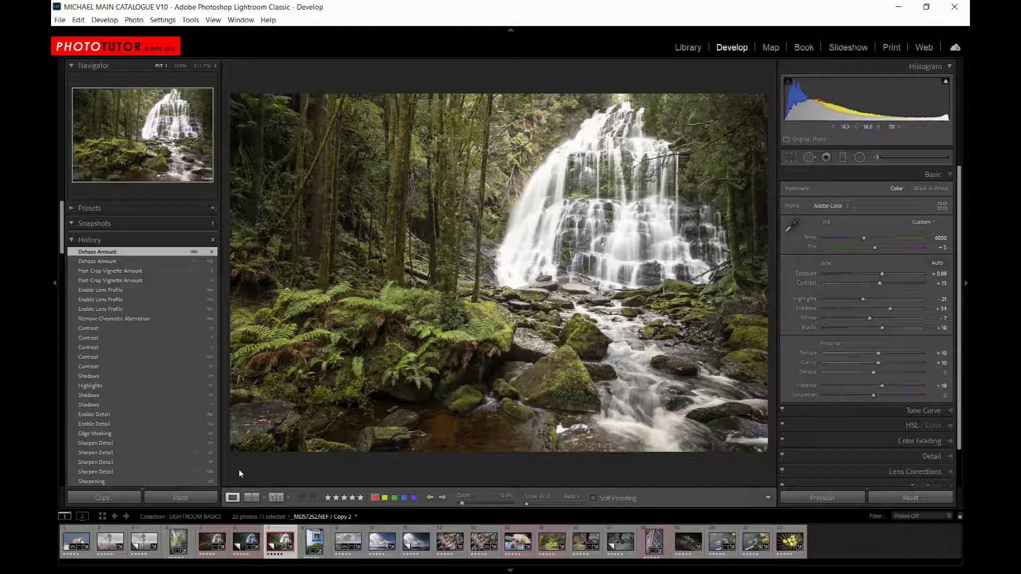
- Open the misty lone-tree photo in Spot Removal and examine a sky dust spot at 100% with Visualize Spots on and off
{"action": "left_click", "coordinate": [144, 541]}
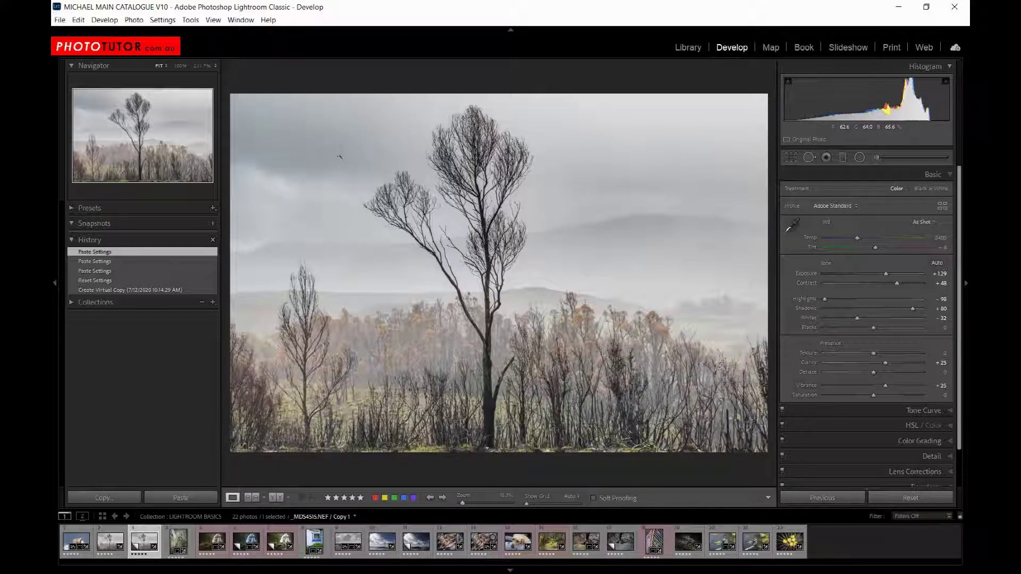
{"action": "left_click", "coordinate": [809, 158]}
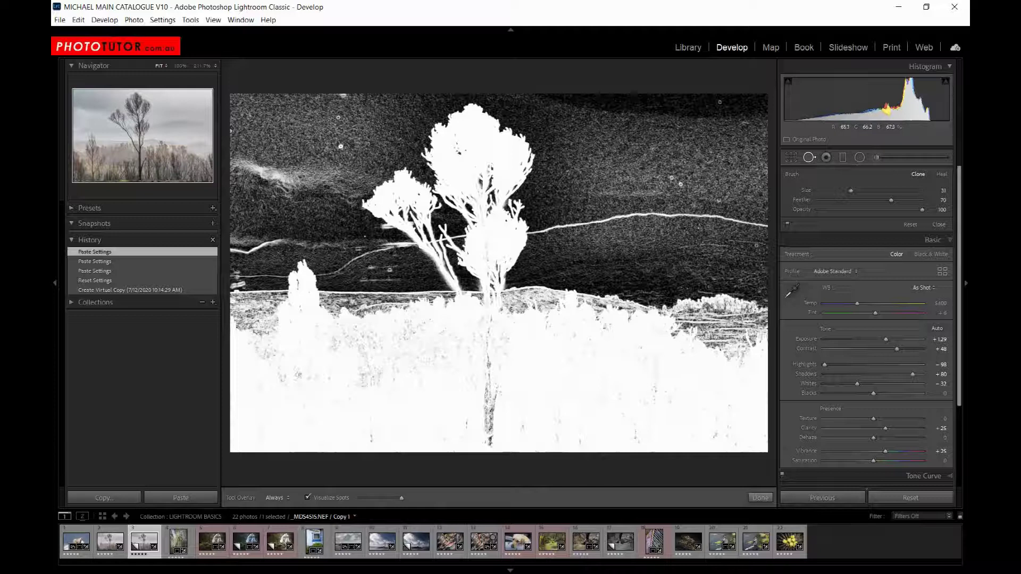
{"action": "key", "text": "z"}
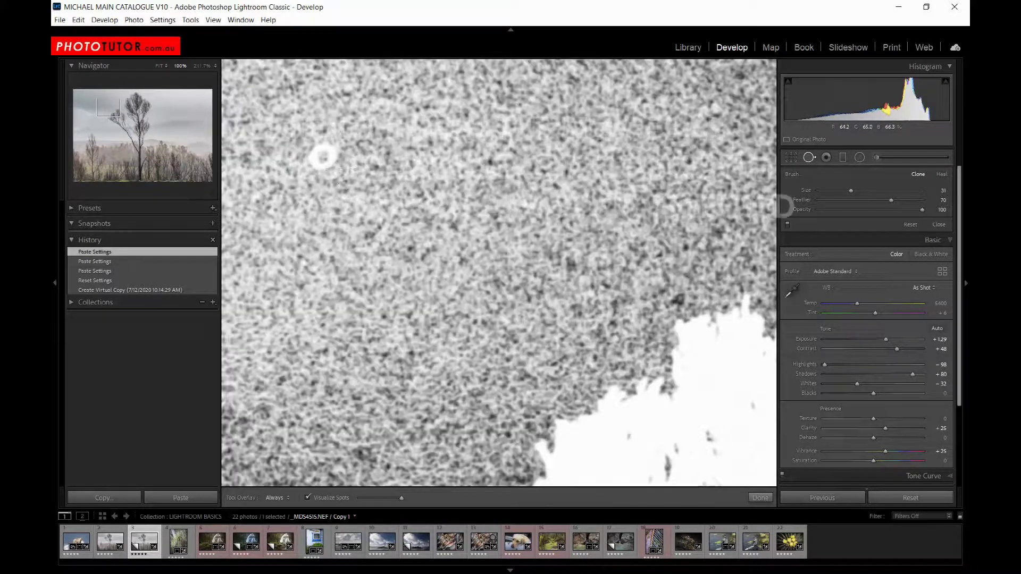
{"action": "left_click_drag", "start_coordinate": [332, 178], "coordinate": [485, 117]}
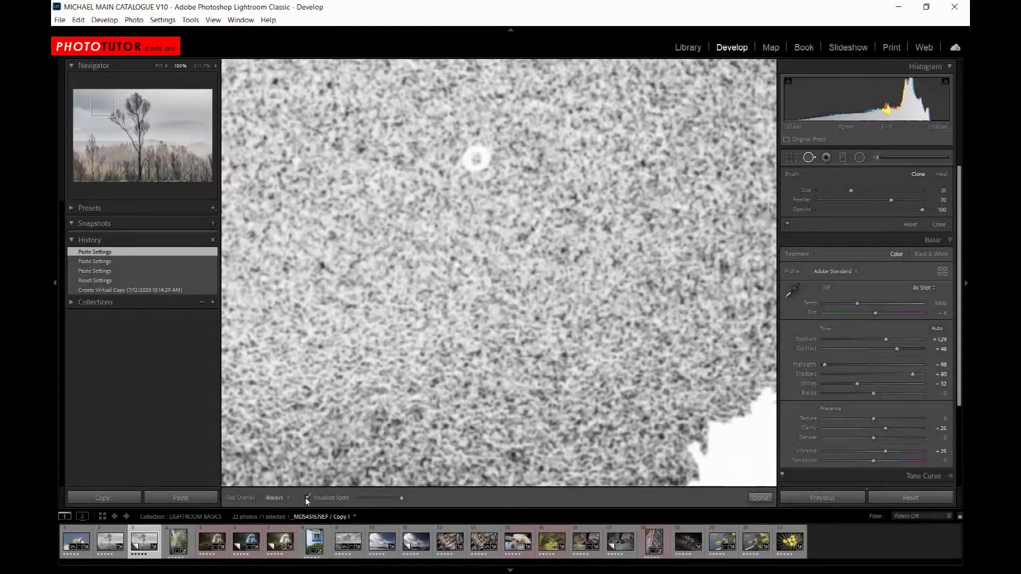
{"action": "left_click", "coordinate": [307, 497]}
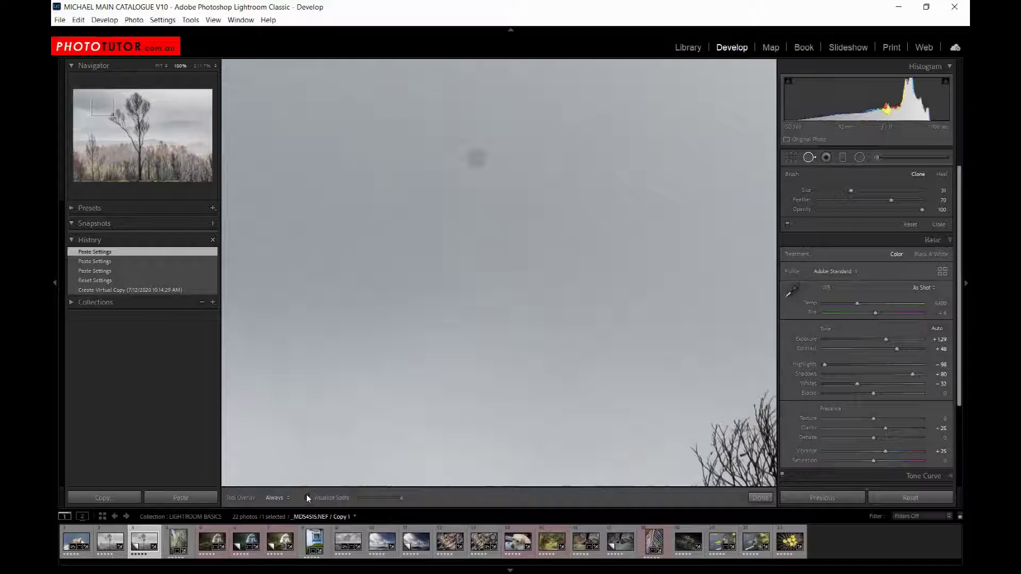
{"action": "key", "text": "a"}
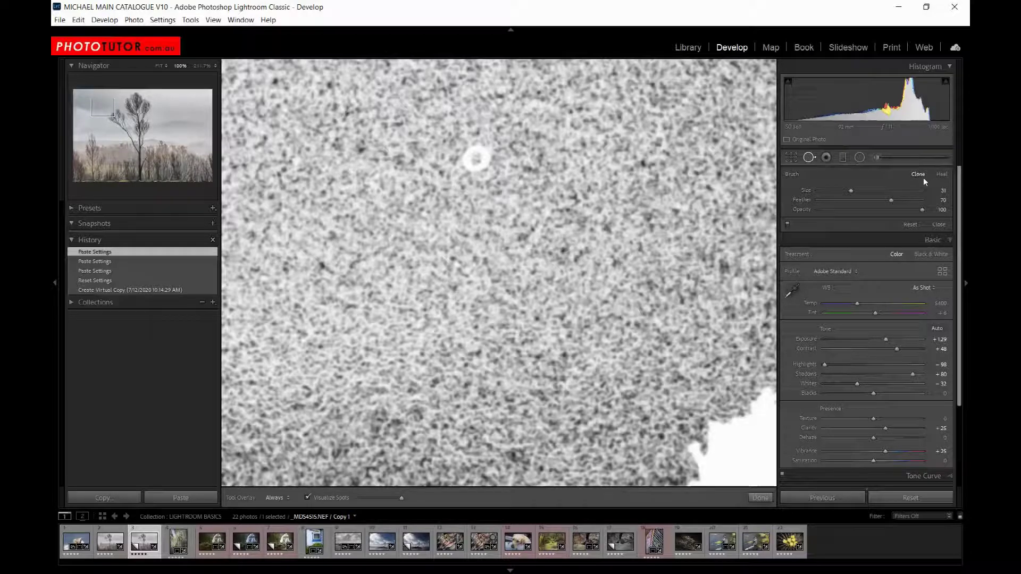
- Heal the dust spot in the sky left of the tree with a size 62 brush and check the repair without Visualize Spots
{"action": "left_click", "coordinate": [940, 176]}
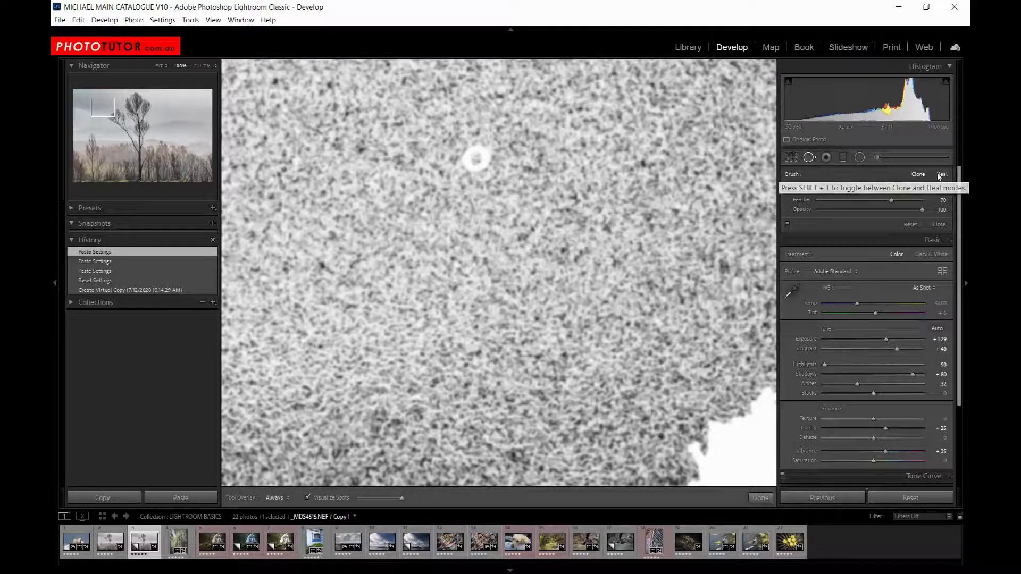
{"action": "left_click", "coordinate": [475, 158]}
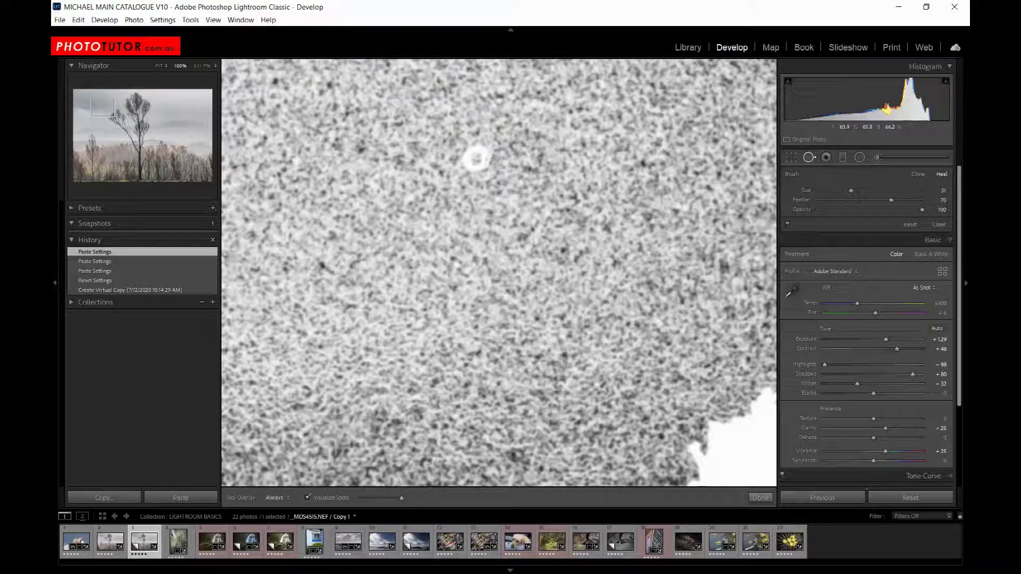
{"action": "scroll", "coordinate": [496, 171], "scroll_direction": "up", "scroll_amount": 2}
{"action": "scroll", "coordinate": [494, 170], "scroll_direction": "up", "scroll_amount": 5}
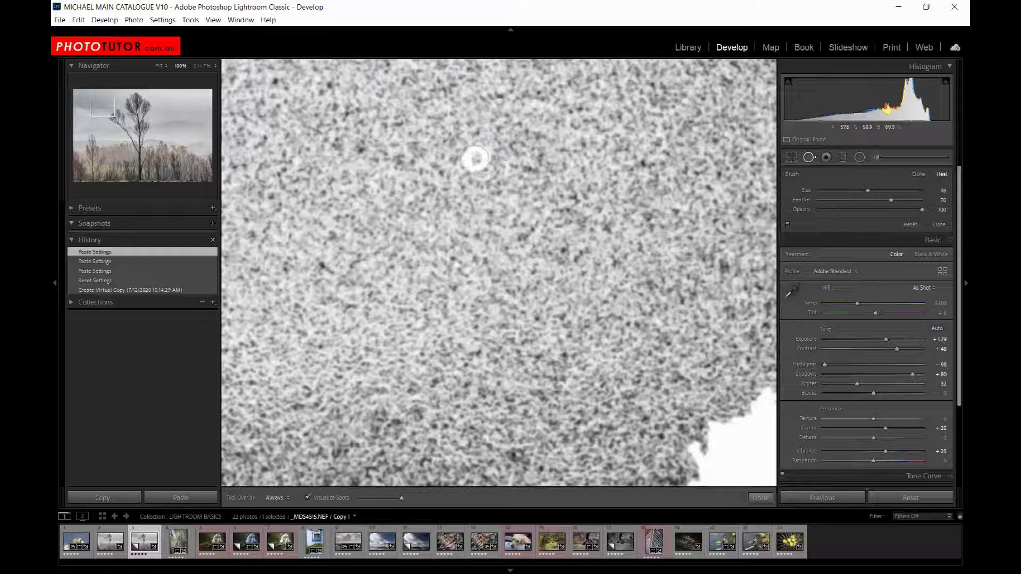
{"action": "scroll", "coordinate": [478, 157], "scroll_direction": "up", "scroll_amount": 1}
{"action": "scroll", "coordinate": [477, 157], "scroll_direction": "up", "scroll_amount": 3}
{"action": "scroll", "coordinate": [477, 158], "scroll_direction": "up", "scroll_amount": 1}
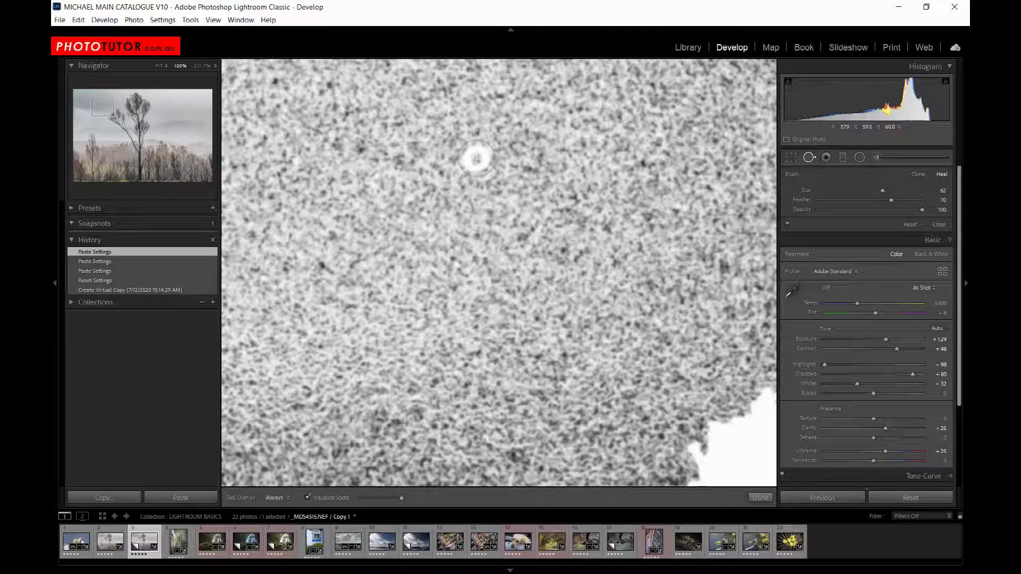
{"action": "left_click", "coordinate": [477, 158]}
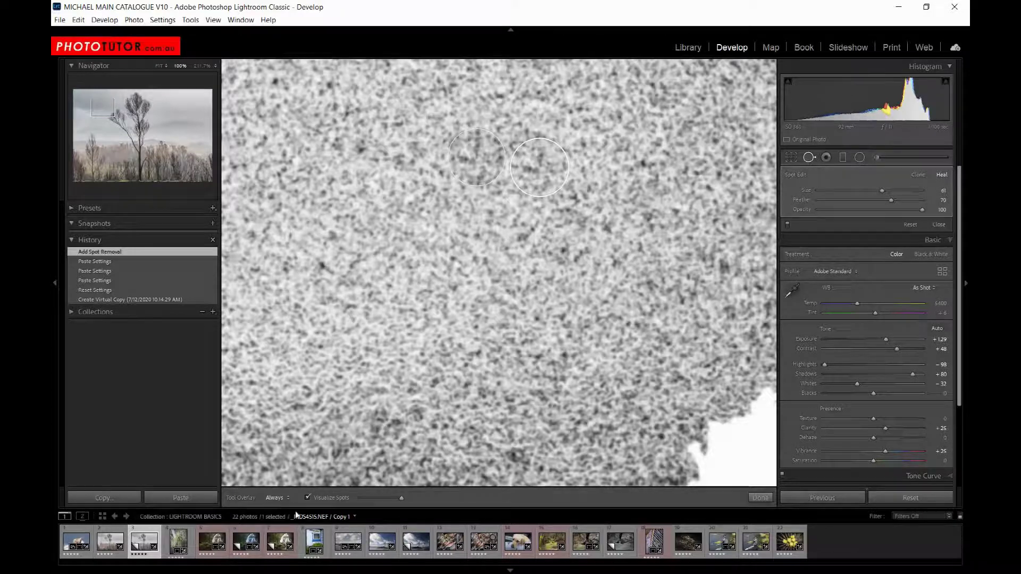
{"action": "left_click", "coordinate": [306, 497]}
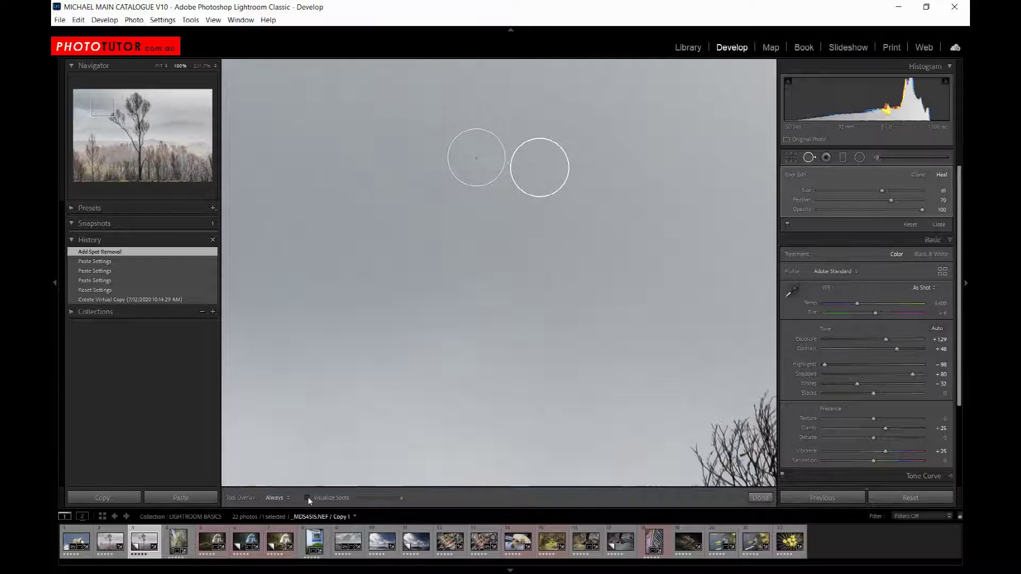
{"action": "left_click", "coordinate": [307, 498]}
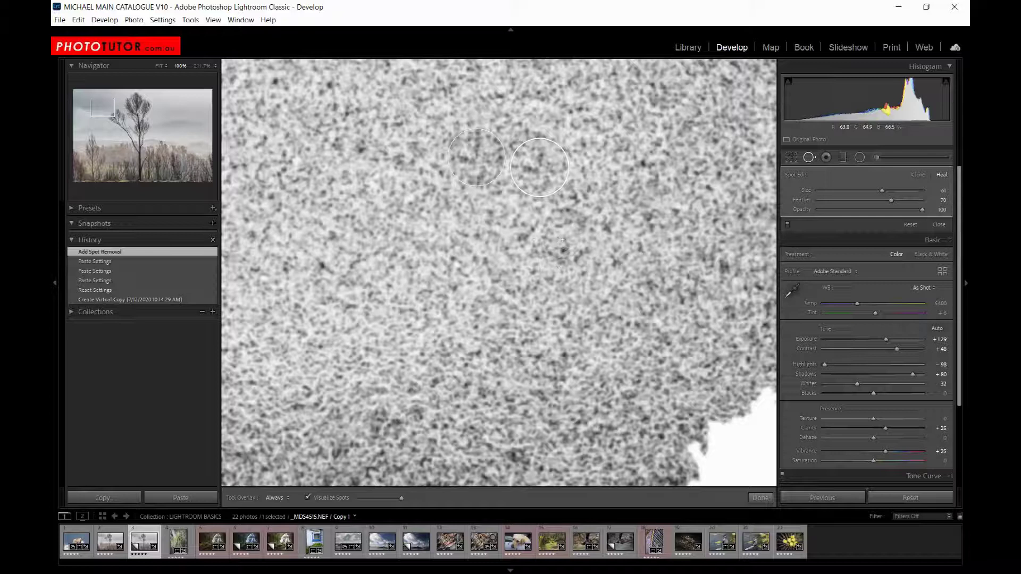
- Heal the second dust spot, just above the first repair in the sky left of the tree
{"action": "key", "text": "z"}
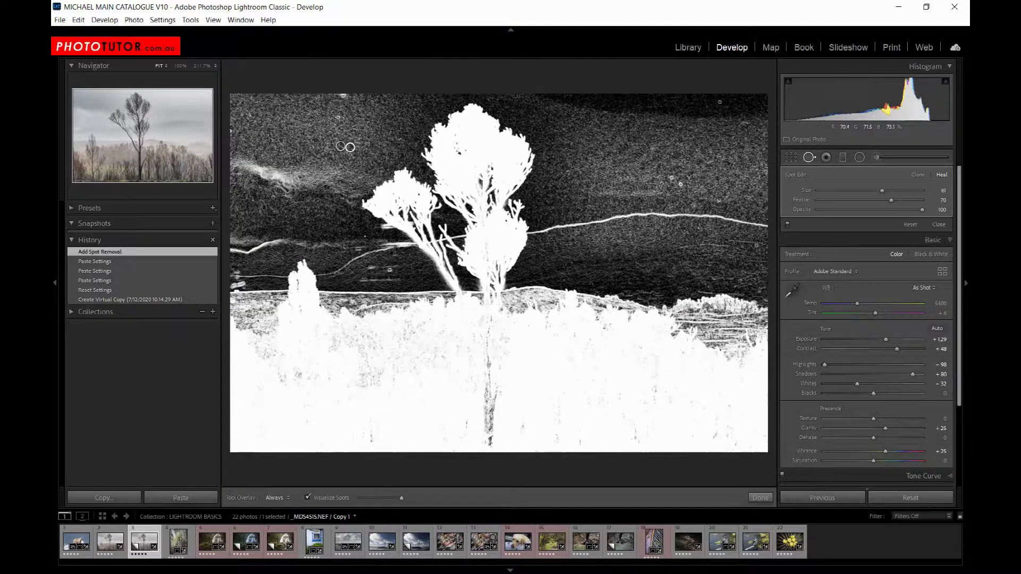
{"action": "key", "text": "z"}
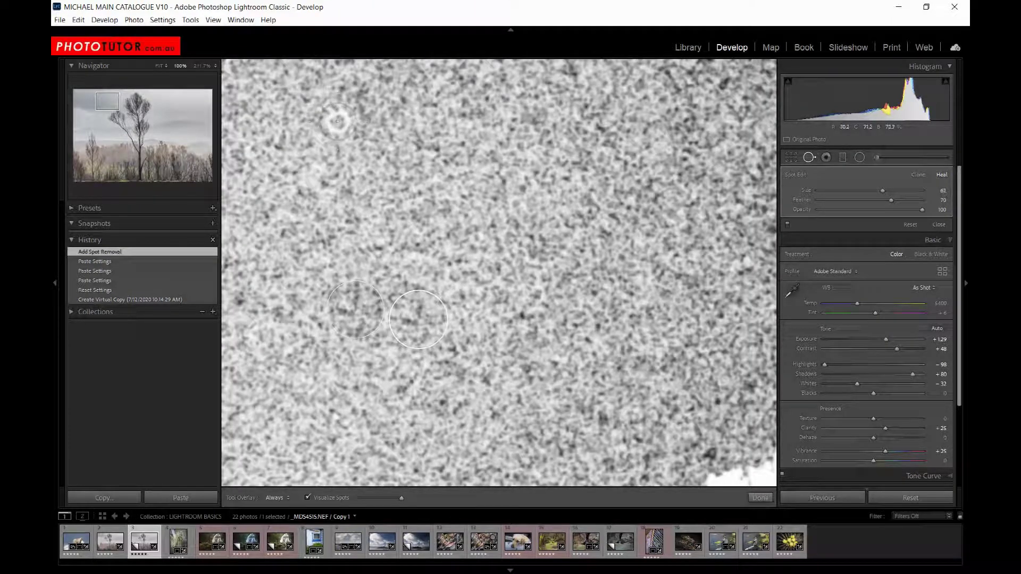
{"action": "left_click", "coordinate": [337, 121]}
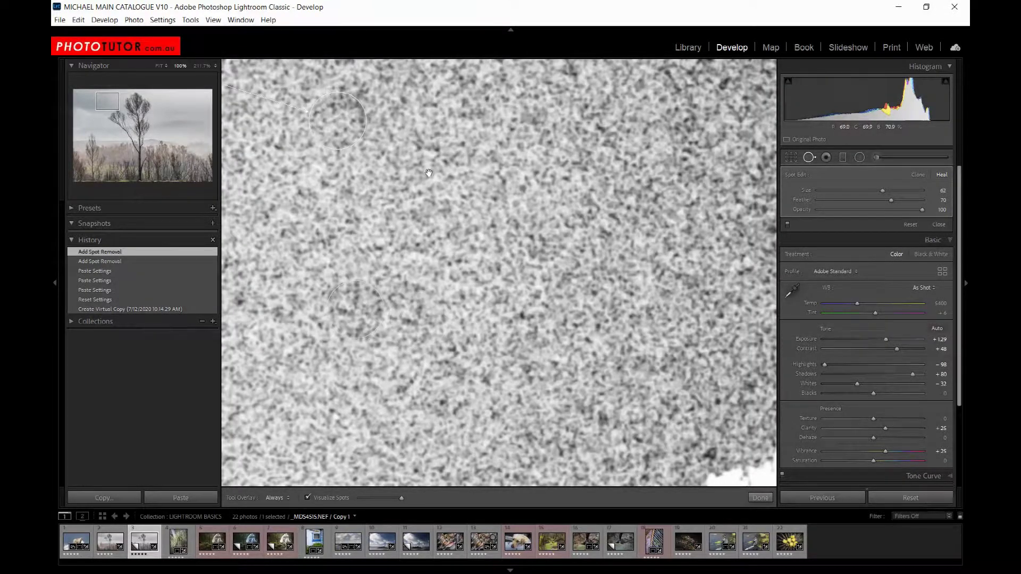
- Heal the two neighbouring dust spots above the distant ridge in the sky right of the tree
{"action": "key", "text": "z"}
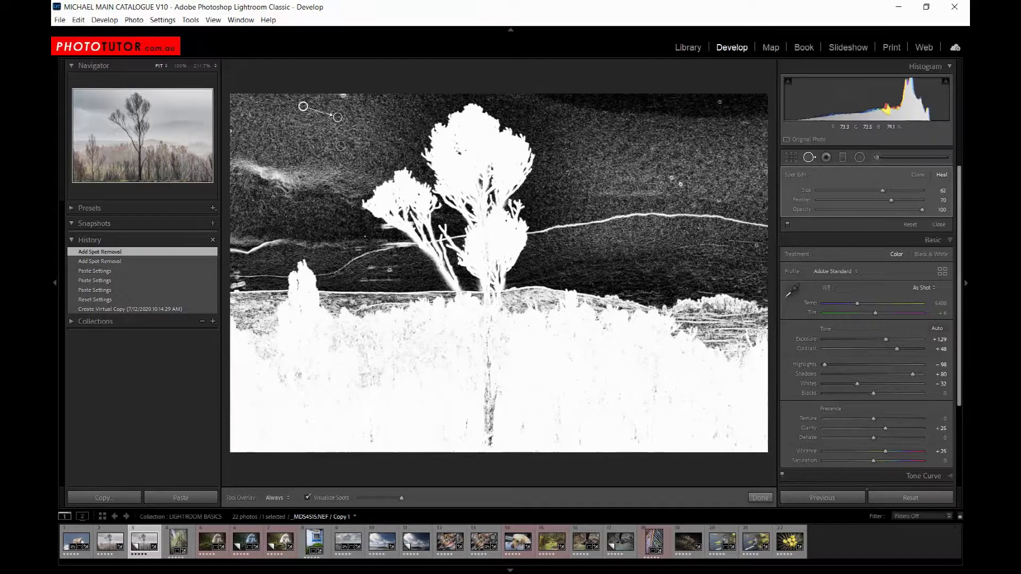
{"action": "key", "text": "z"}
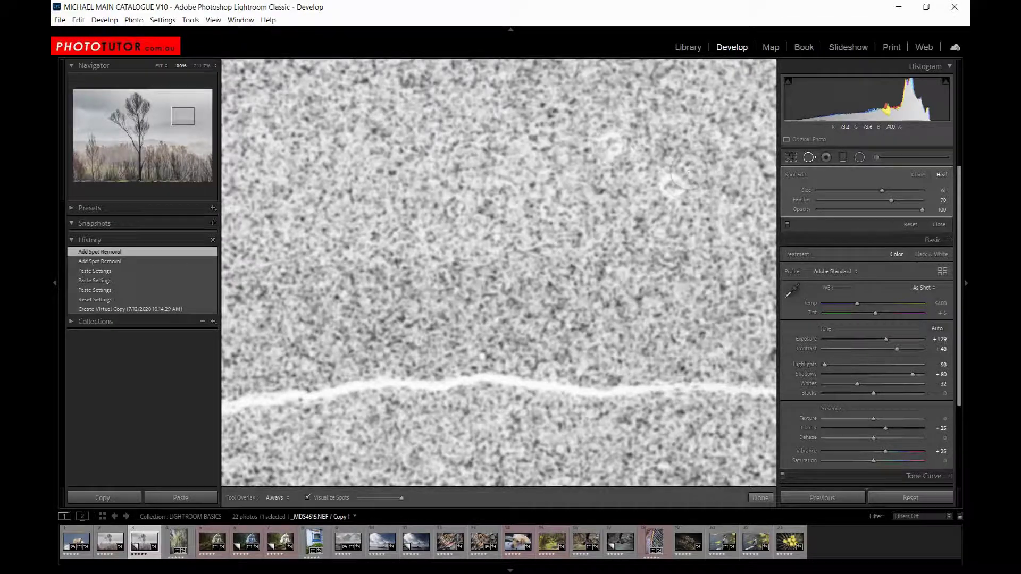
{"action": "left_click", "coordinate": [613, 143]}
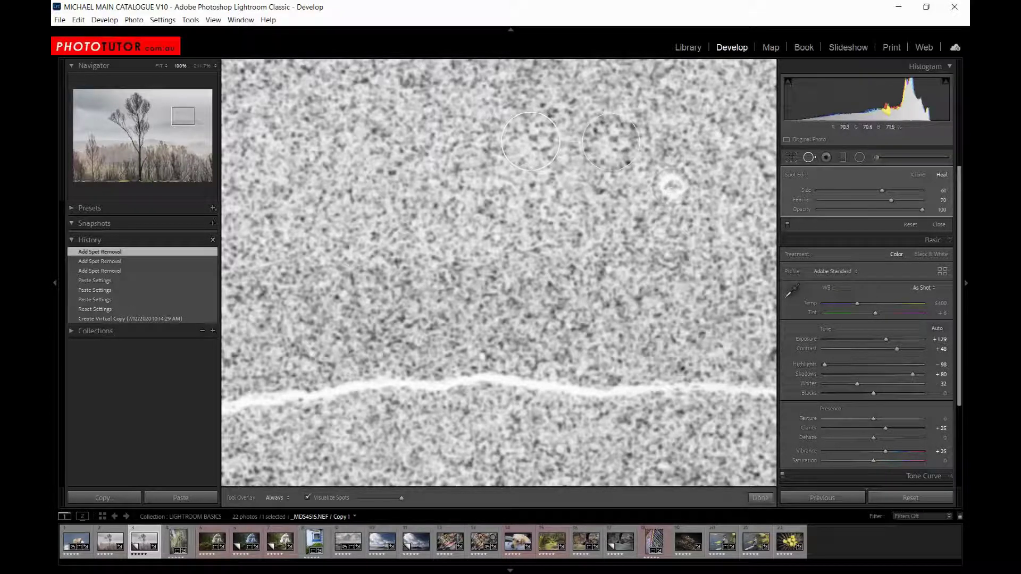
{"action": "left_click", "coordinate": [672, 186]}
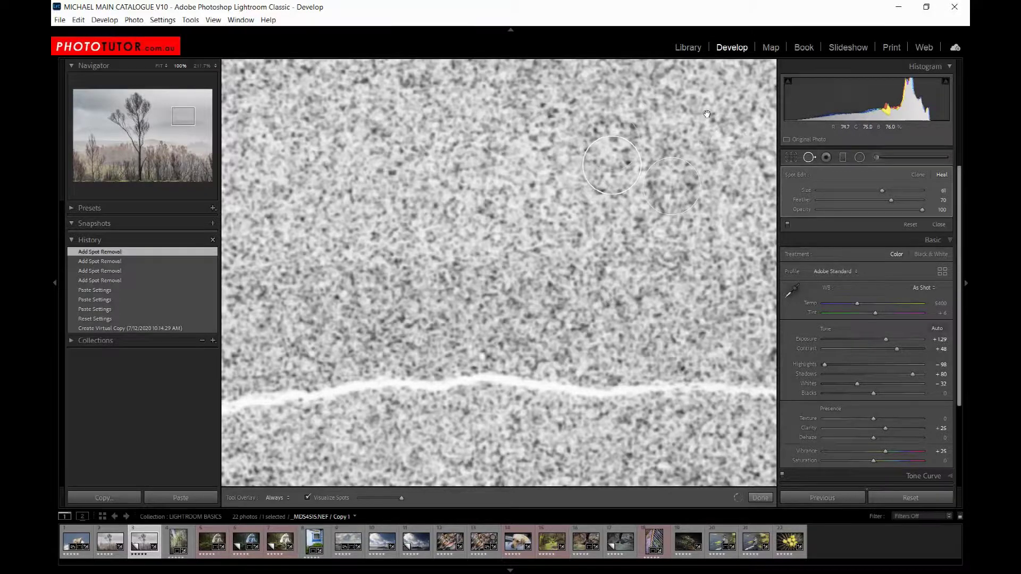
- Heal the dust spot near the right edge of the upper sky, close Spot Removal and return to the full photo
{"action": "key", "text": "z"}
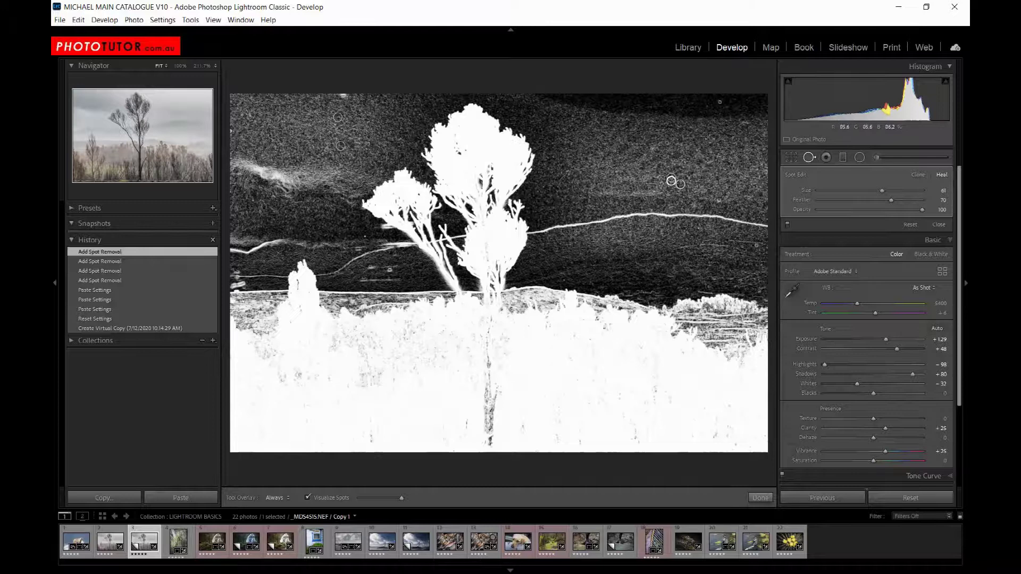
{"action": "key", "text": "z"}
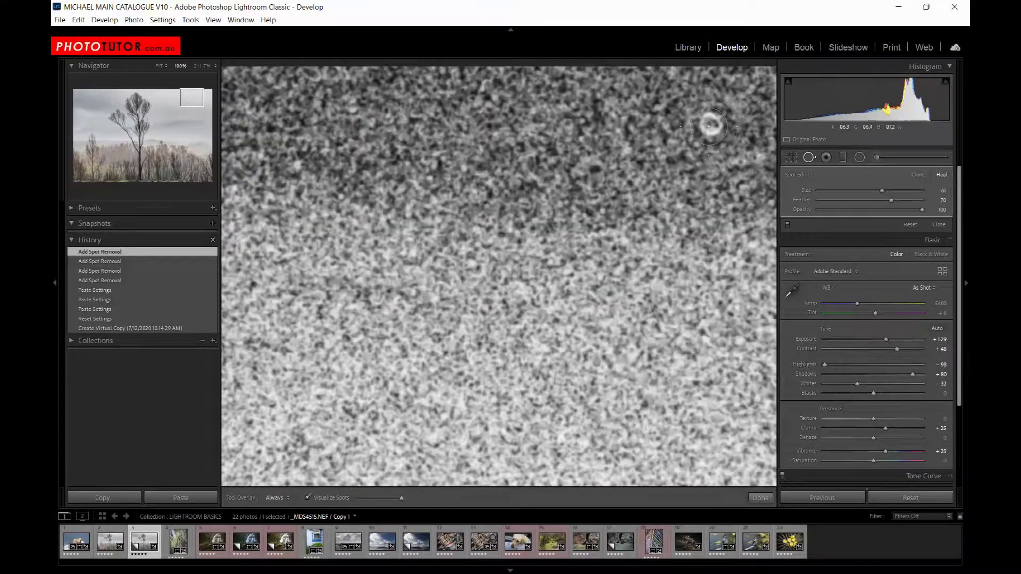
{"action": "left_click", "coordinate": [709, 126]}
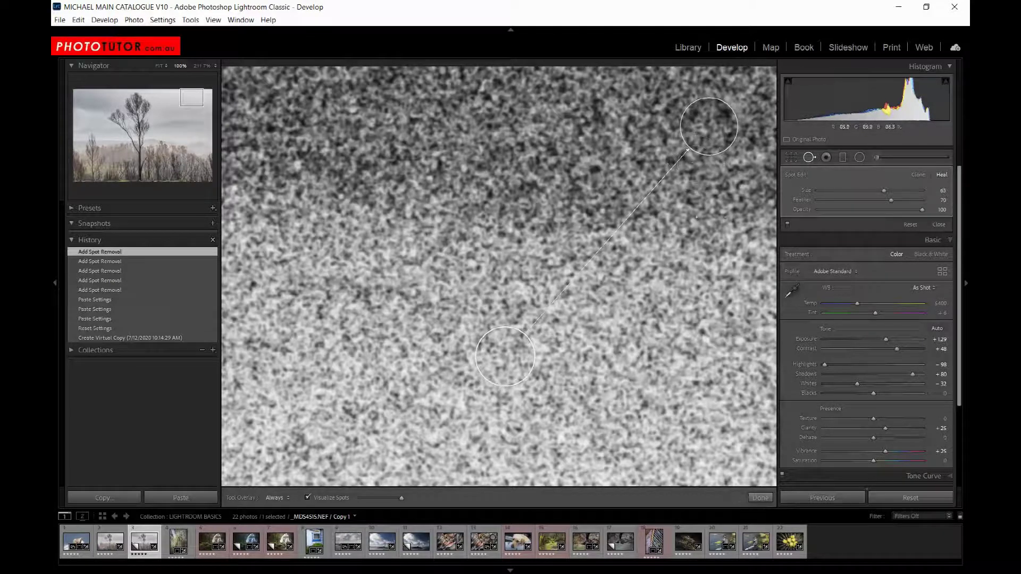
{"action": "left_click", "coordinate": [809, 158]}
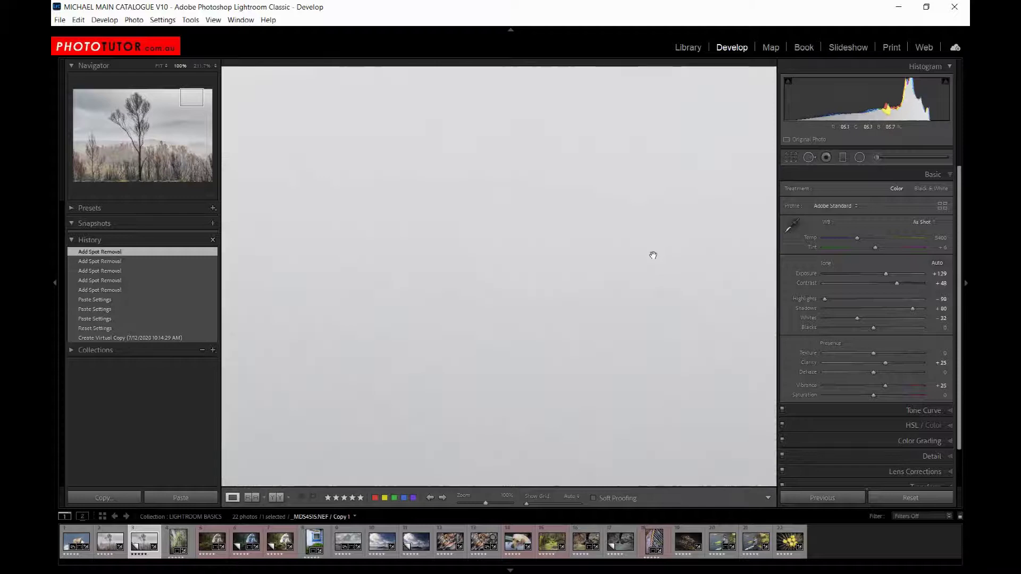
{"action": "left_click", "coordinate": [529, 283]}
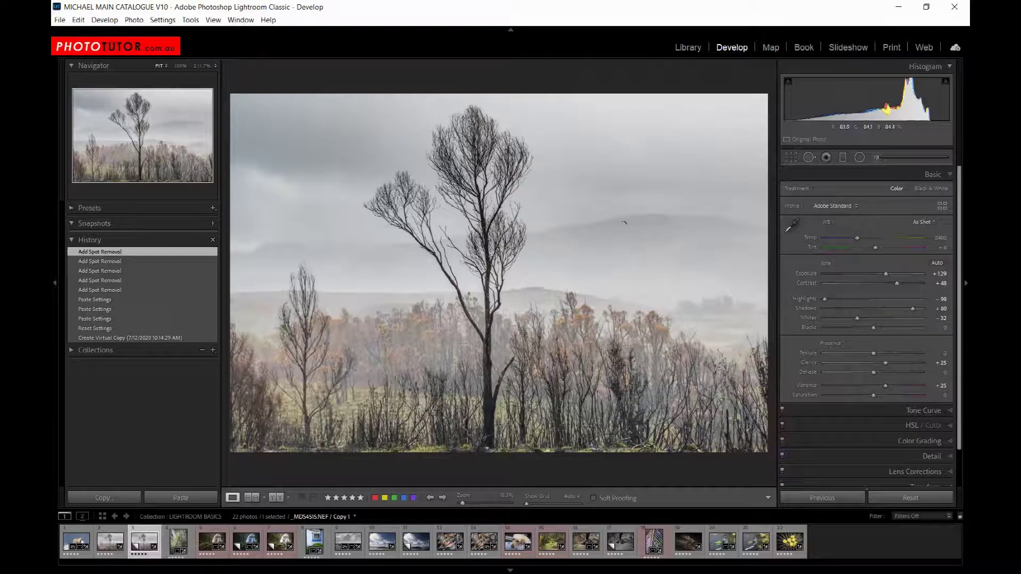